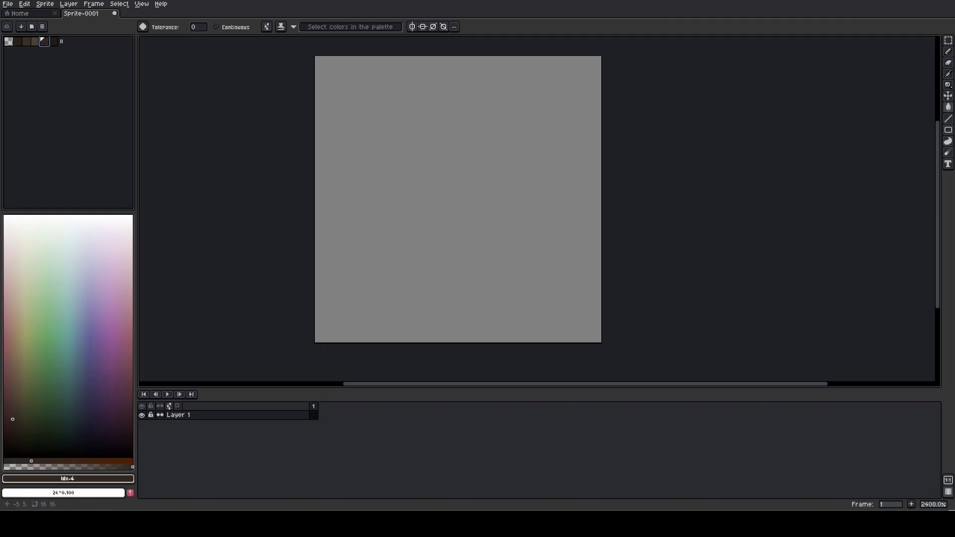
Examine the five brown palette colours, indices 1 to 5, one by one.
{"action": "left_click", "coordinate": [27, 42]}
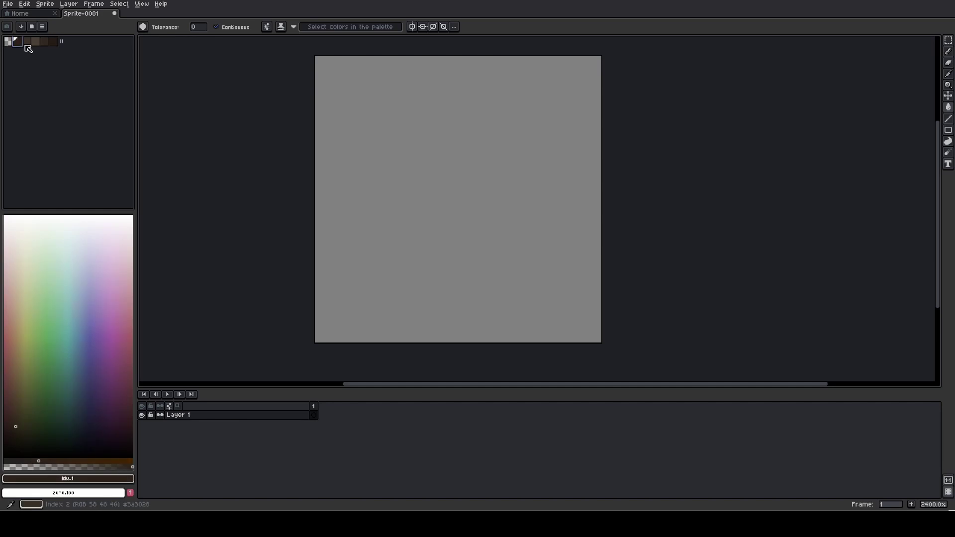
{"action": "left_click", "coordinate": [55, 43]}
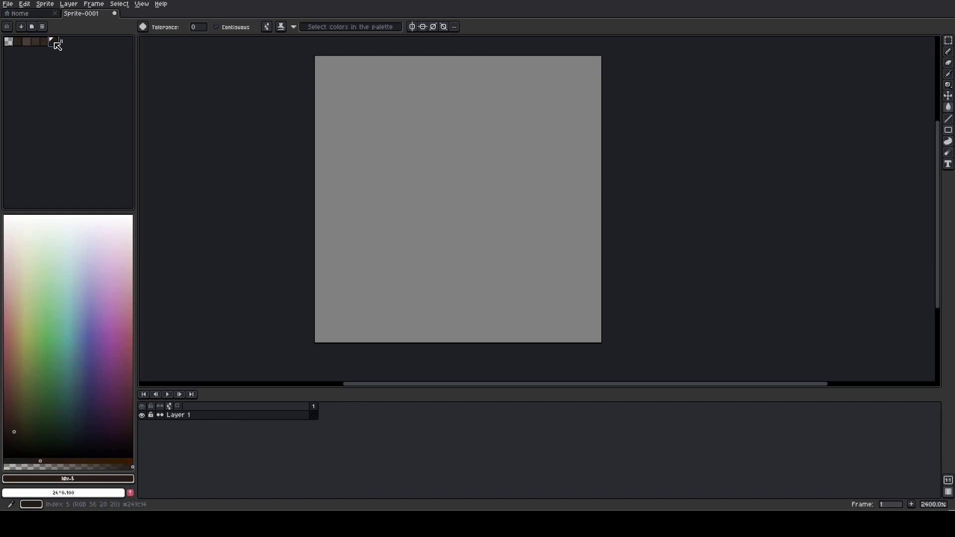
{"action": "left_click", "coordinate": [45, 42]}
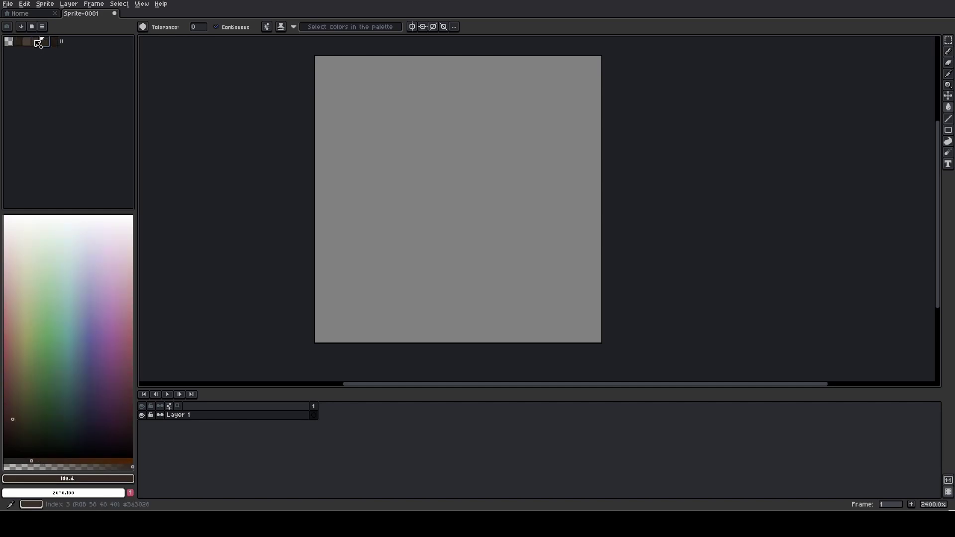
{"action": "left_click", "coordinate": [36, 42]}
{"action": "left_click", "coordinate": [20, 44]}
{"action": "left_click", "coordinate": [28, 42]}
{"action": "left_click", "coordinate": [37, 41]}
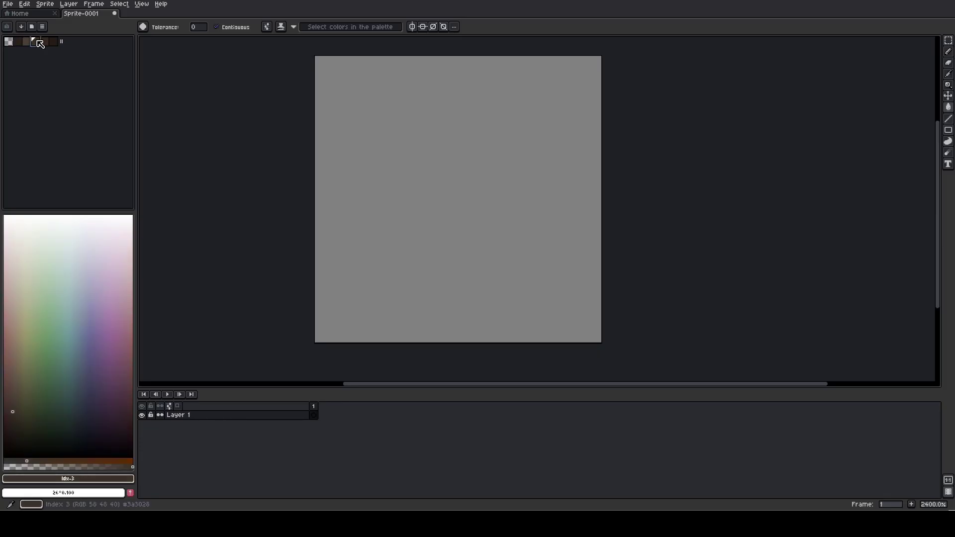
{"action": "left_click", "coordinate": [45, 41]}
{"action": "left_click", "coordinate": [54, 41]}
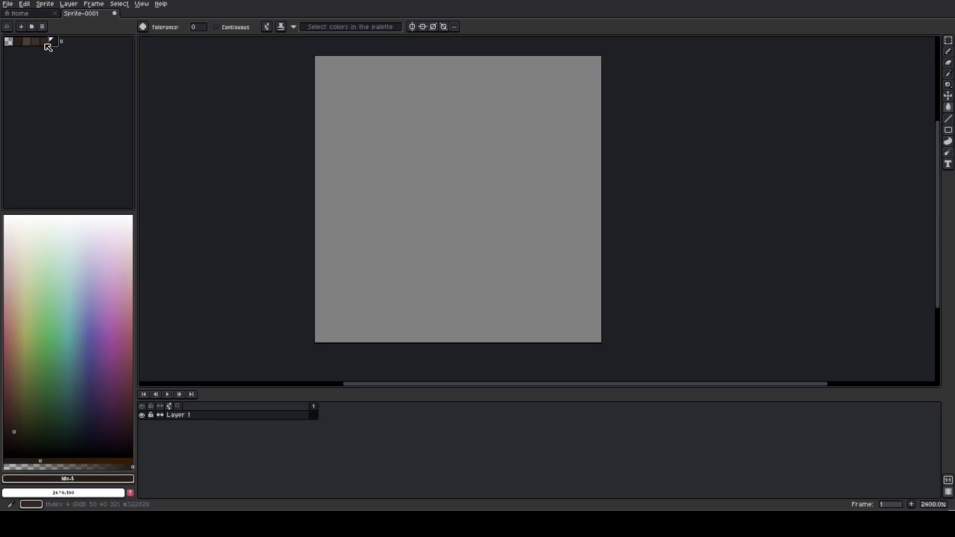
{"action": "left_click", "coordinate": [45, 42]}
{"action": "left_click", "coordinate": [36, 42]}
{"action": "left_click", "coordinate": [28, 42]}
{"action": "left_click", "coordinate": [15, 42]}
{"action": "left_click", "coordinate": [35, 42]}
{"action": "left_click", "coordinate": [44, 42]}
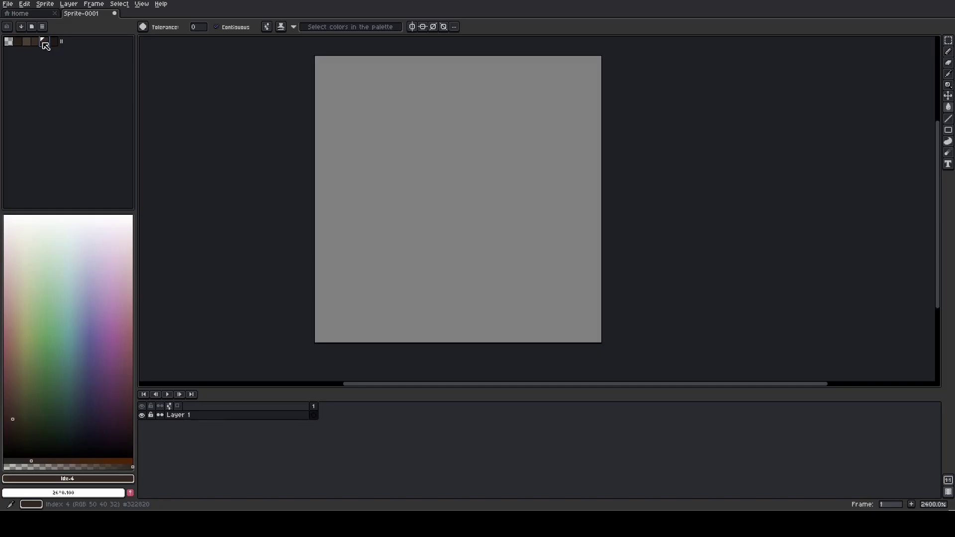
{"action": "left_click", "coordinate": [19, 42]}
{"action": "left_click", "coordinate": [29, 42]}
{"action": "left_click", "coordinate": [35, 43]}
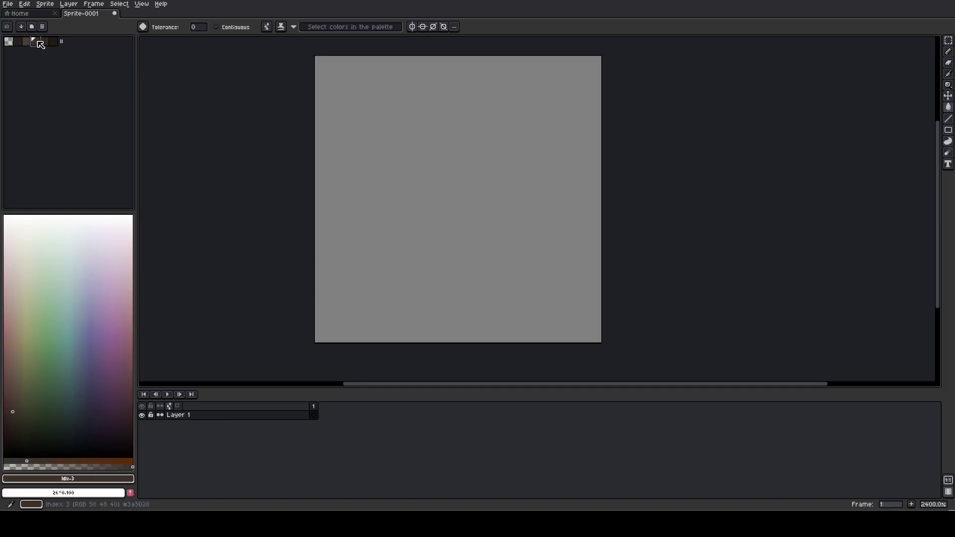
{"action": "left_click", "coordinate": [45, 42]}
{"action": "left_click", "coordinate": [53, 42]}
Try filling the whole canvas with the brown palette colours of index 4, 3 and 2 in turn.
{"action": "left_click", "coordinate": [48, 42]}
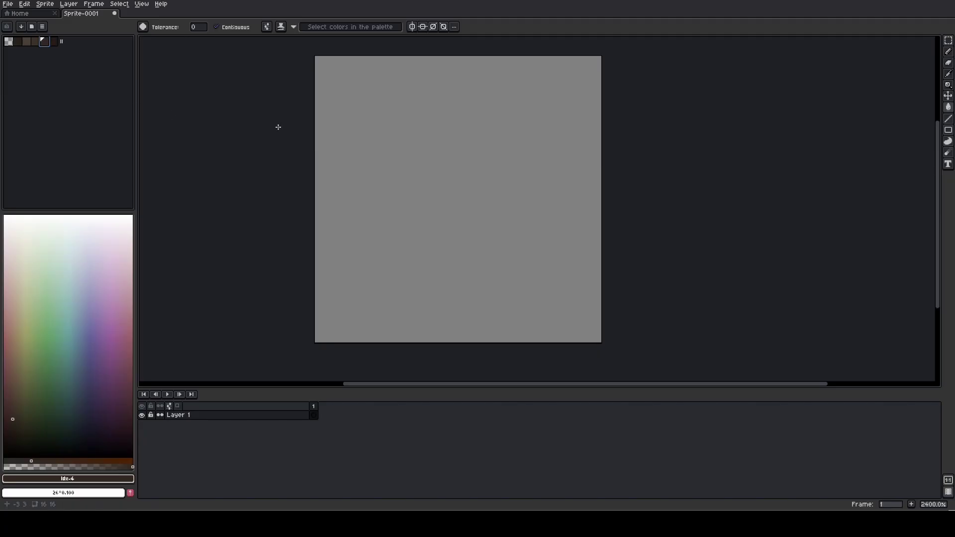
{"action": "key", "text": "g"}
{"action": "left_click", "coordinate": [337, 123]}
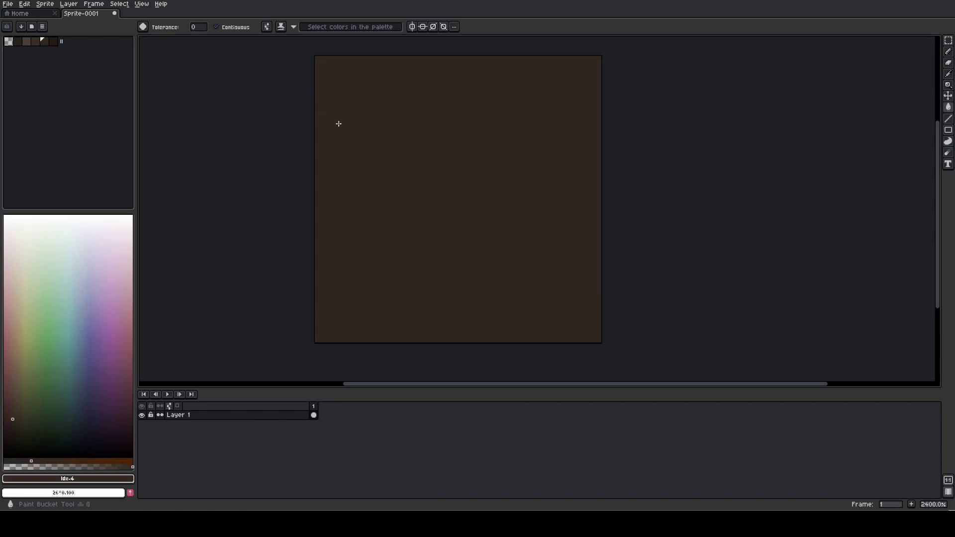
{"action": "left_click", "coordinate": [35, 41]}
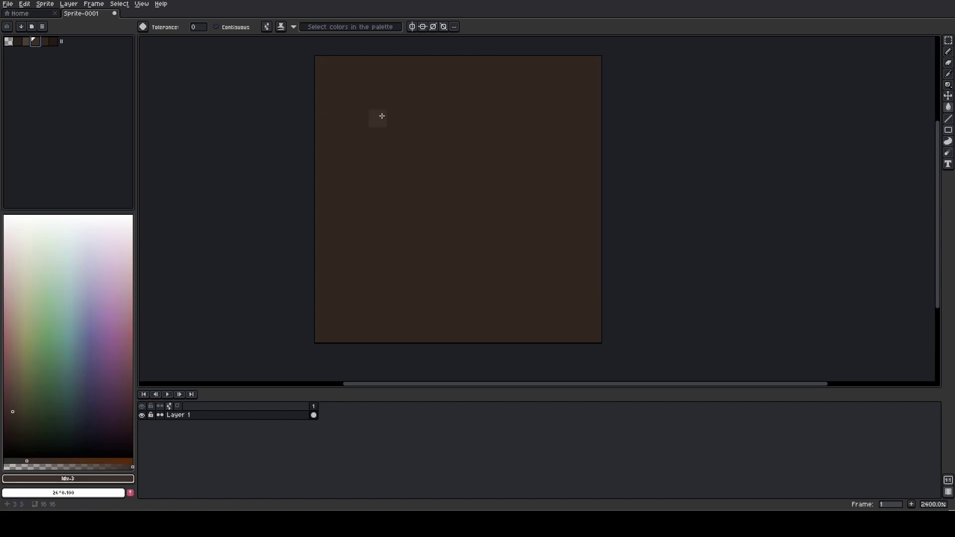
{"action": "left_click", "coordinate": [381, 116]}
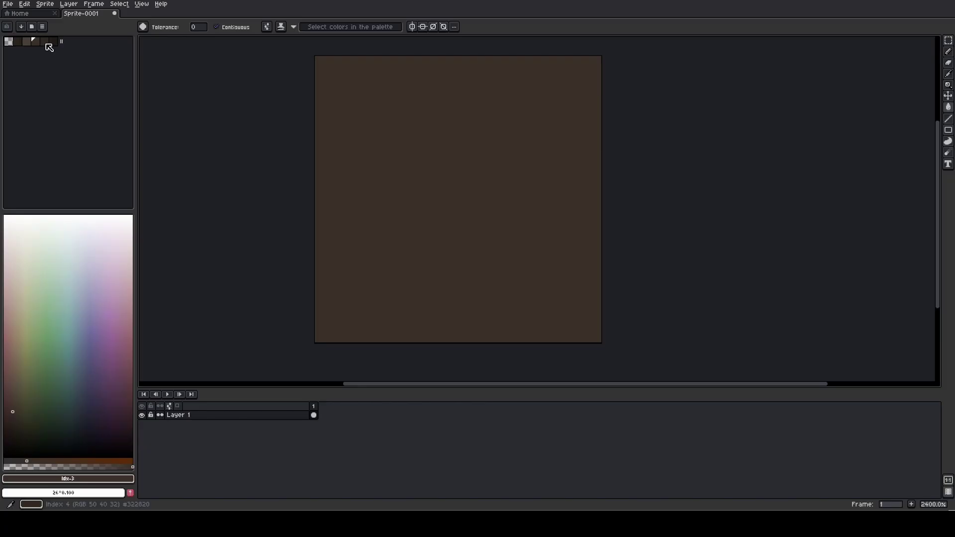
{"action": "left_click", "coordinate": [27, 42]}
{"action": "left_click", "coordinate": [339, 103]}
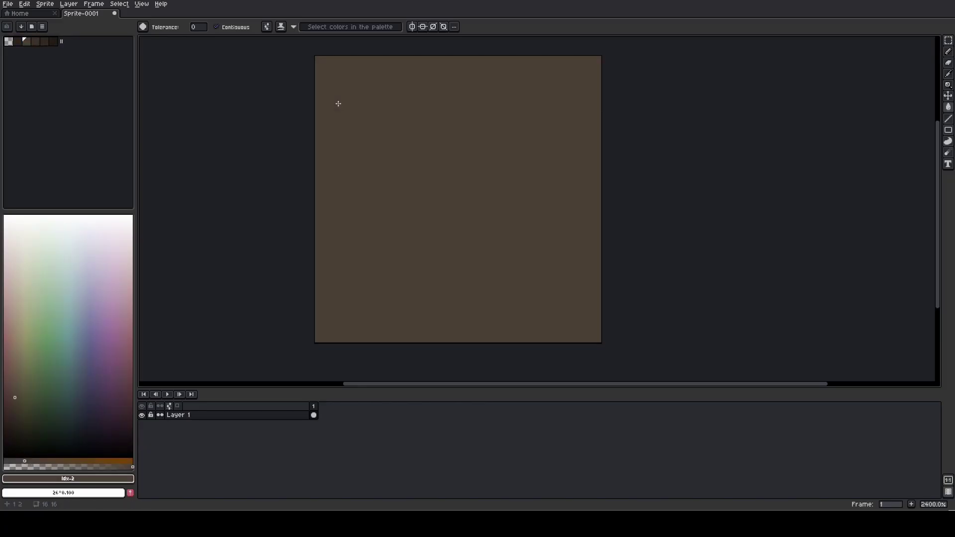
Fill the whole canvas with the medium brown of palette index 3.
{"action": "left_click", "coordinate": [36, 42]}
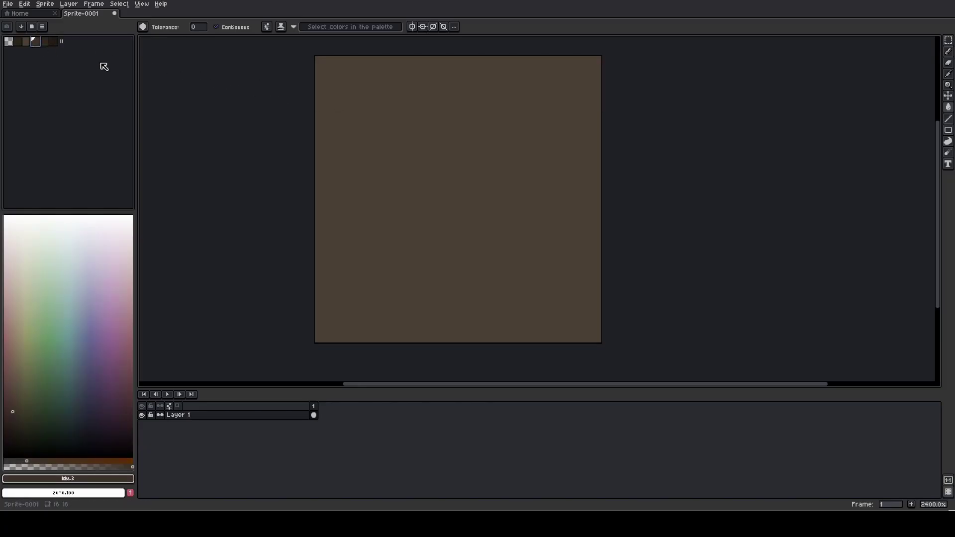
{"action": "left_click", "coordinate": [349, 114]}
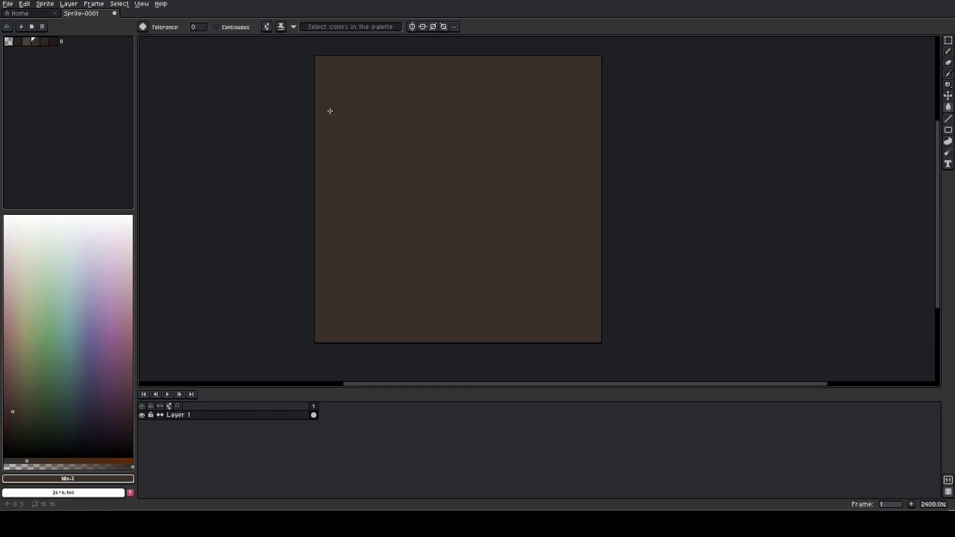
Draw four full-width, 1 px horizontal lines in the dark brown of palette index 1 on rows 0, 5, 10 and 15.
{"action": "left_click", "coordinate": [17, 42]}
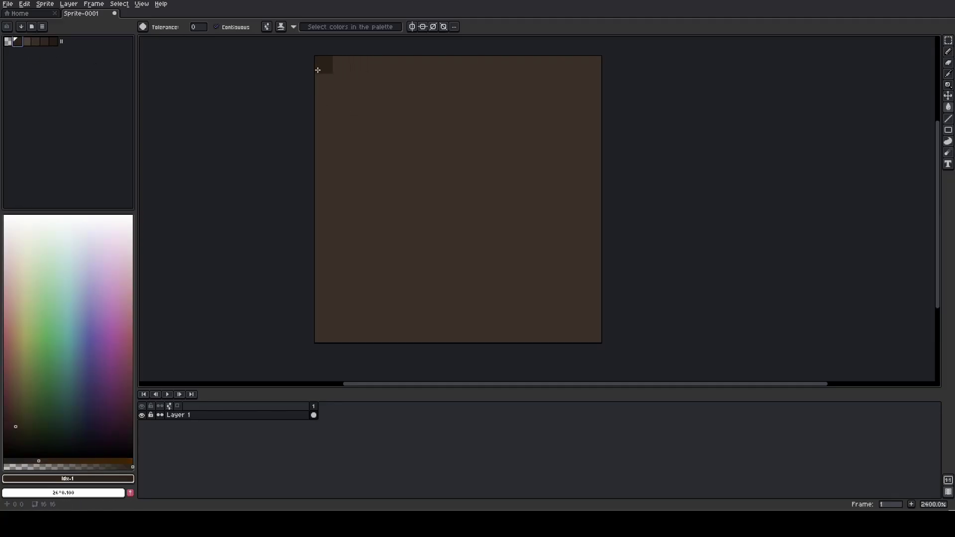
{"action": "key", "text": "b"}
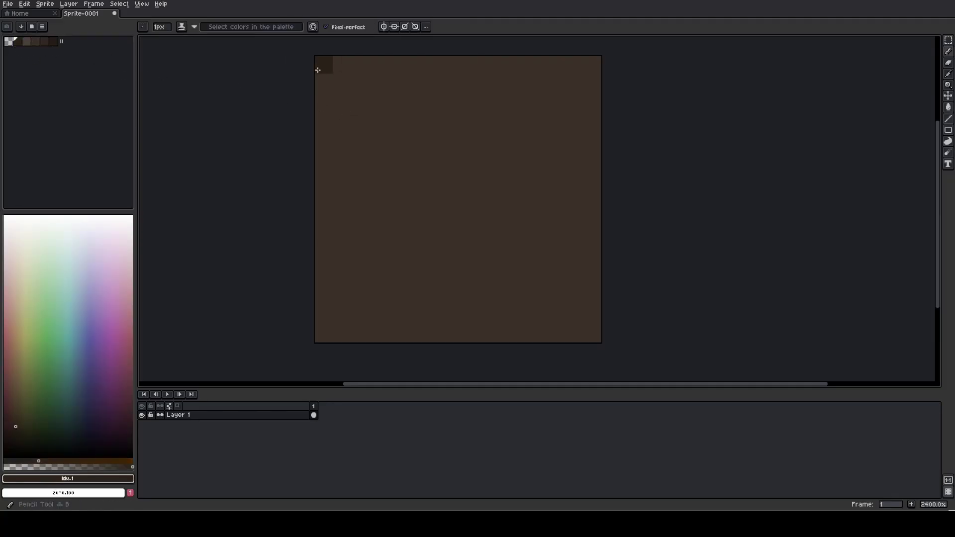
{"action": "left_click", "coordinate": [587, 66], "text": "shift"}
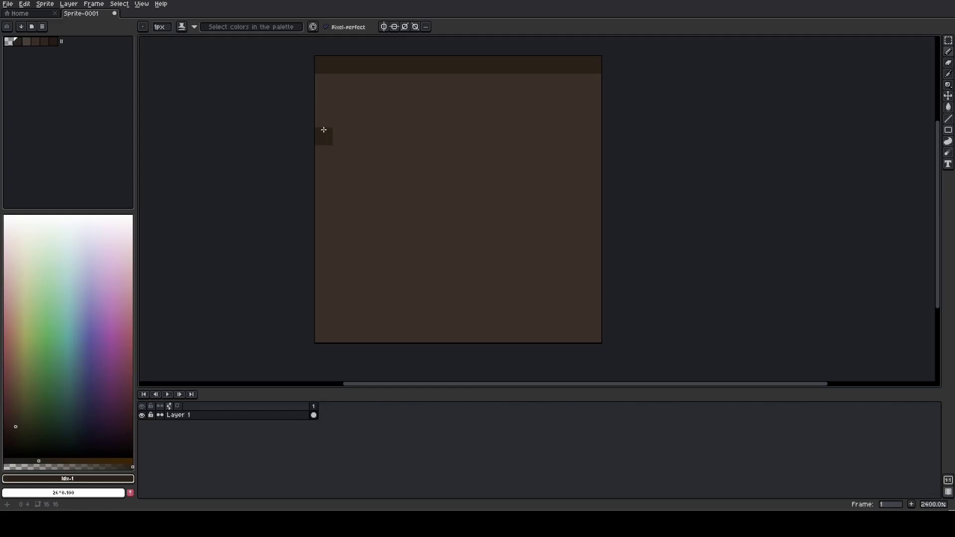
{"action": "left_click", "coordinate": [324, 154]}
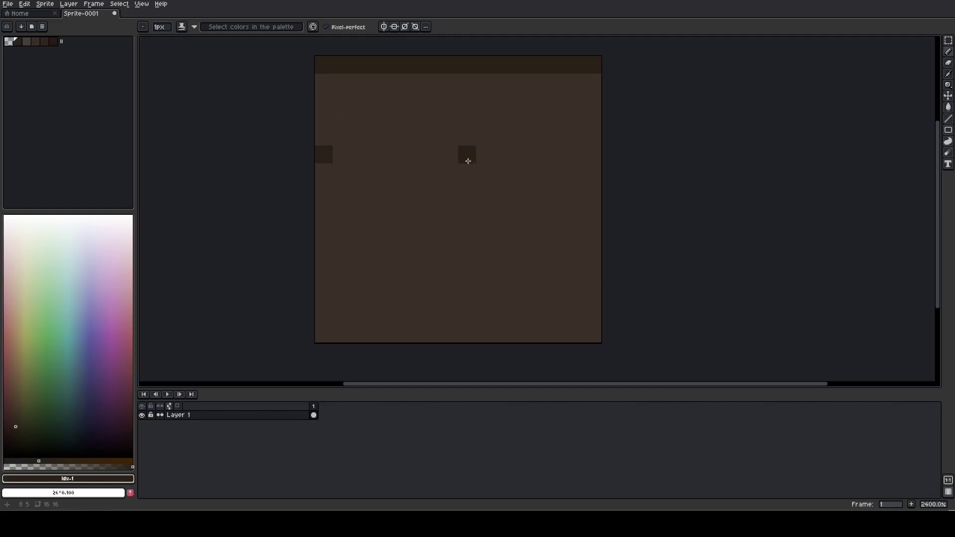
{"action": "left_click", "coordinate": [584, 155], "text": "shift"}
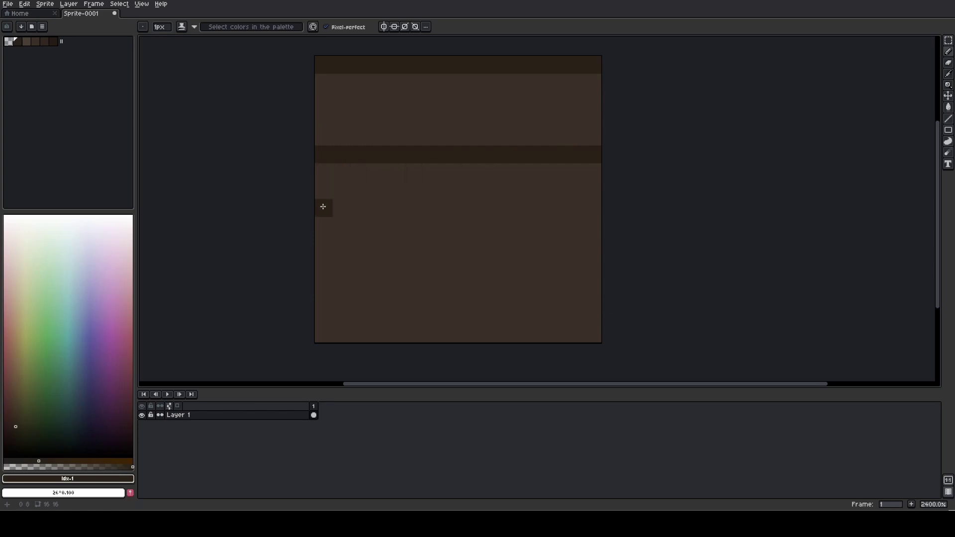
{"action": "left_click", "coordinate": [323, 234]}
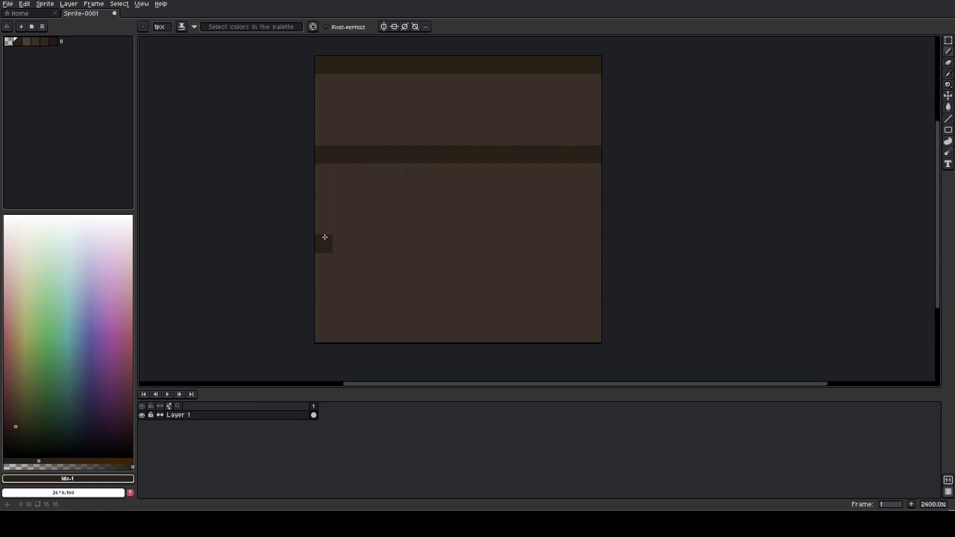
{"action": "left_click", "coordinate": [597, 247], "text": "shift"}
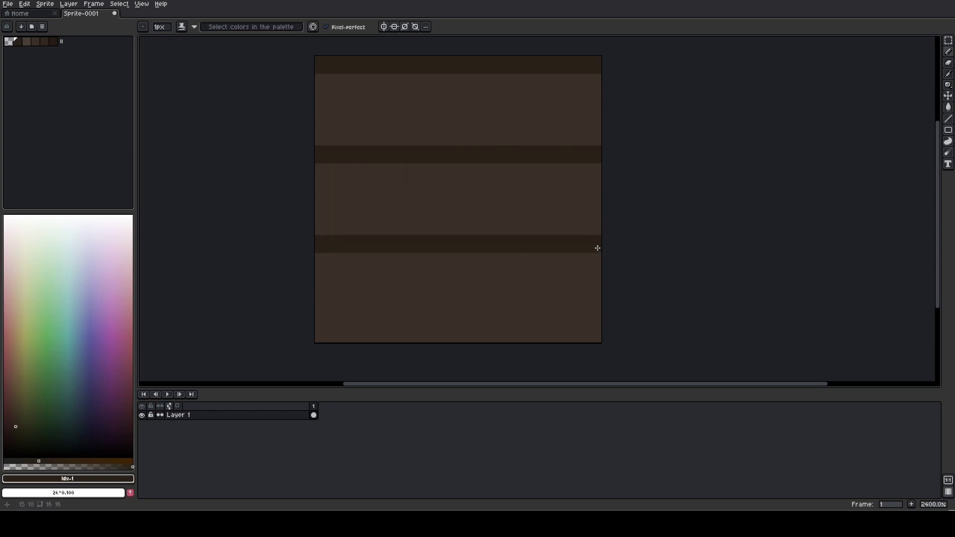
{"action": "left_click", "coordinate": [324, 333]}
{"action": "left_click", "coordinate": [590, 336], "text": "shift"}
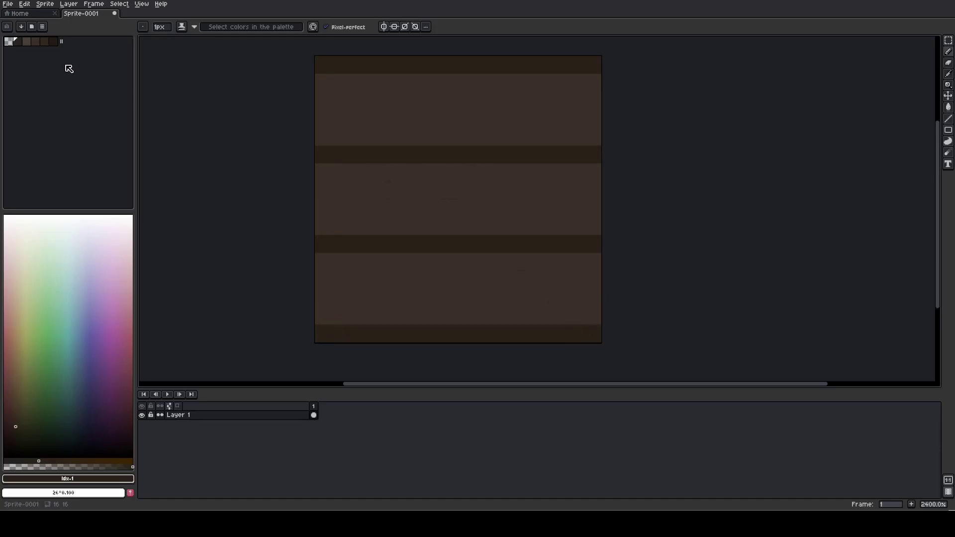
Draw full-width, 1 px highlight lines in the light brown of palette index 2 directly below the upper three dark lines.
{"action": "left_click", "coordinate": [27, 41]}
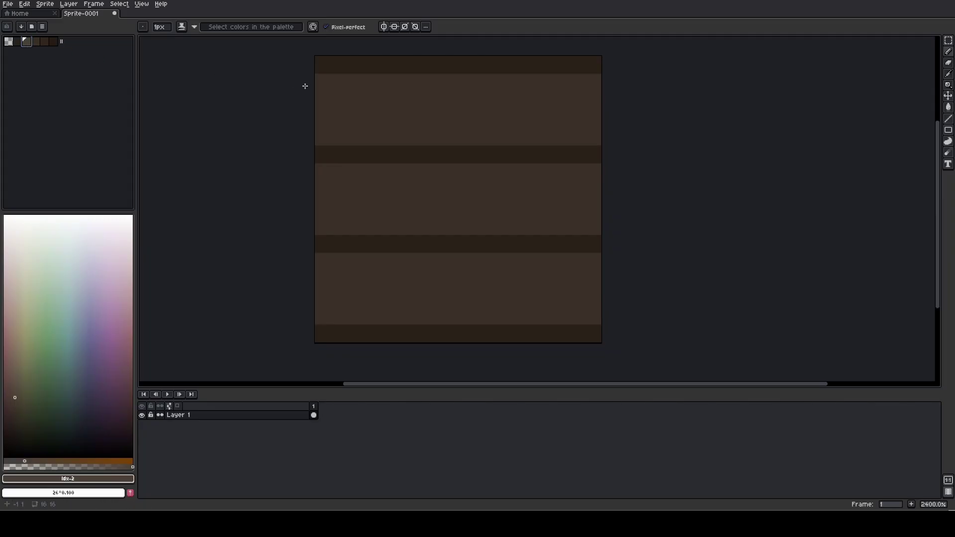
{"action": "left_click", "coordinate": [327, 86]}
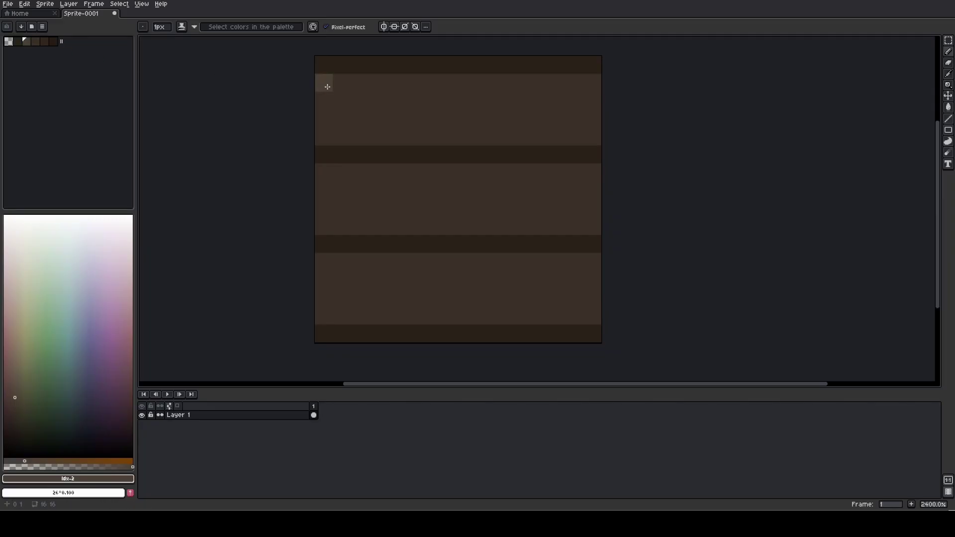
{"action": "left_click", "coordinate": [591, 88], "text": "shift"}
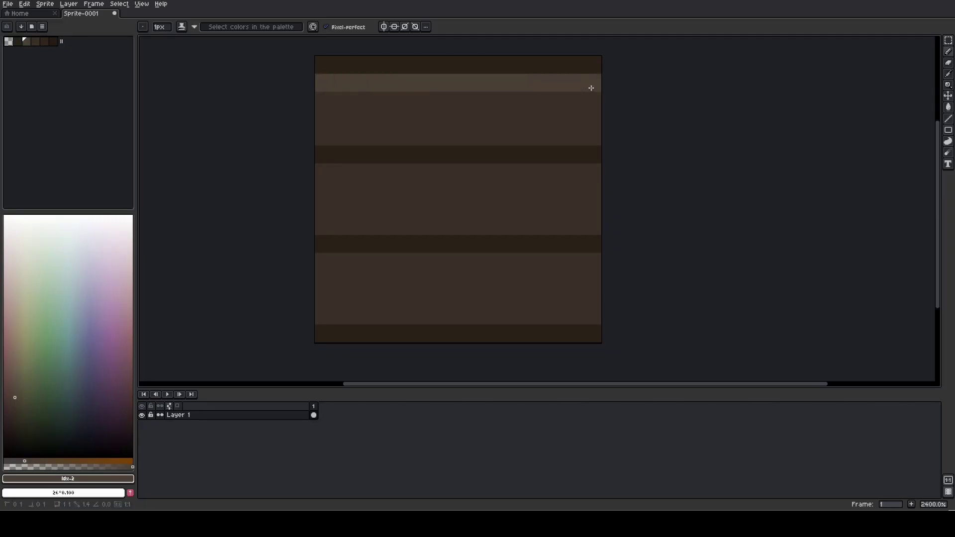
{"action": "left_click", "coordinate": [324, 172]}
{"action": "left_click", "coordinate": [591, 172], "text": "shift"}
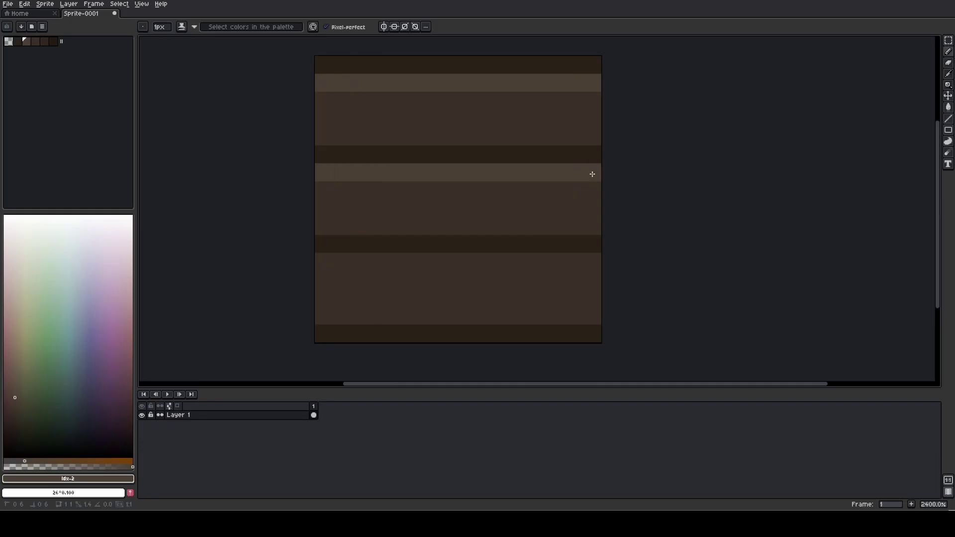
{"action": "left_click", "coordinate": [324, 261]}
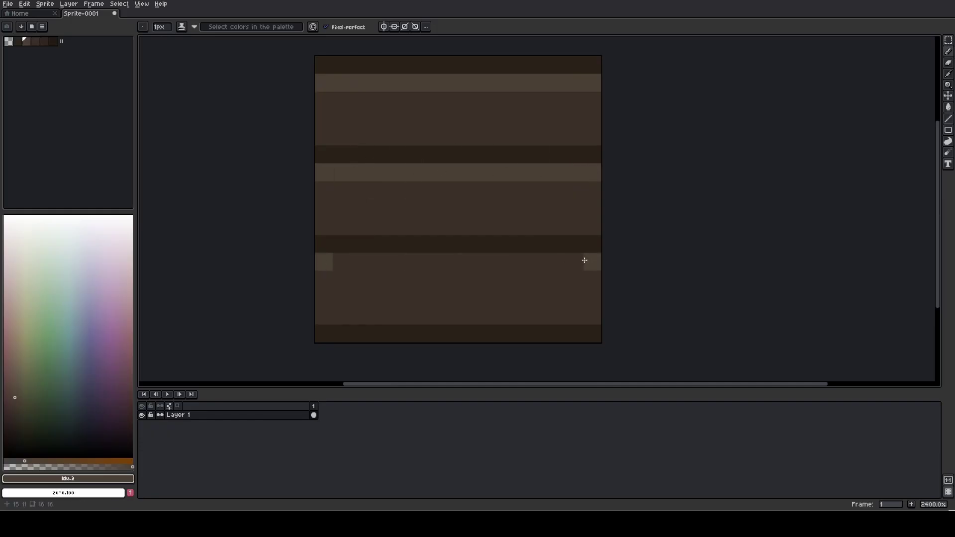
{"action": "left_click", "coordinate": [590, 261], "text": "shift"}
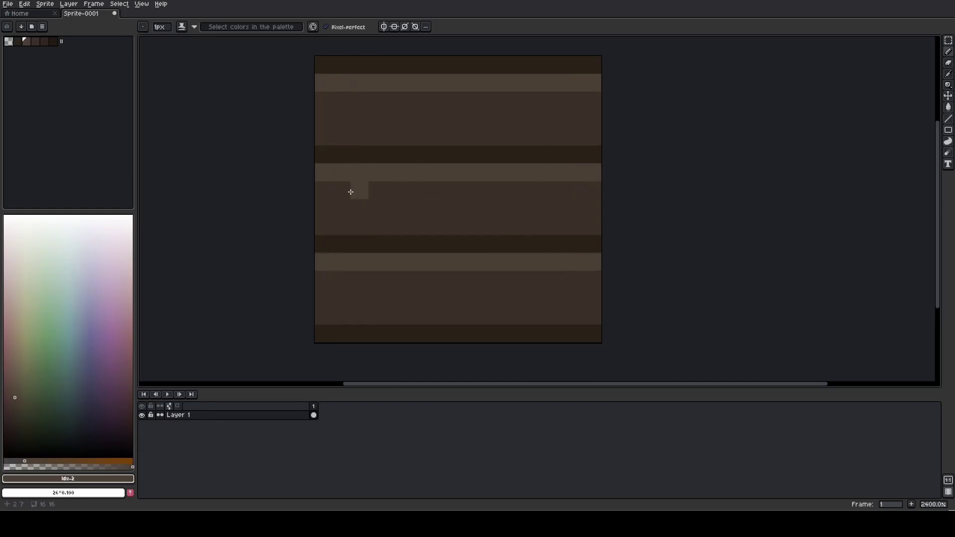
Scatter small 1 px spots in palette colour 4 over the three brown bands, with a three-pixel corner shape in the uppermost band.
{"action": "left_click", "coordinate": [45, 42]}
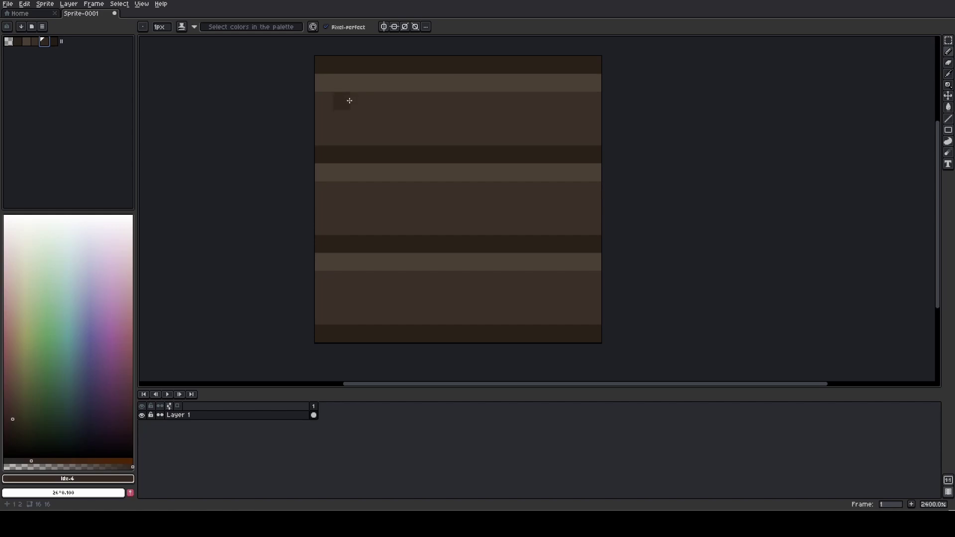
{"action": "left_click_drag", "start_coordinate": [349, 100], "coordinate": [361, 103]}
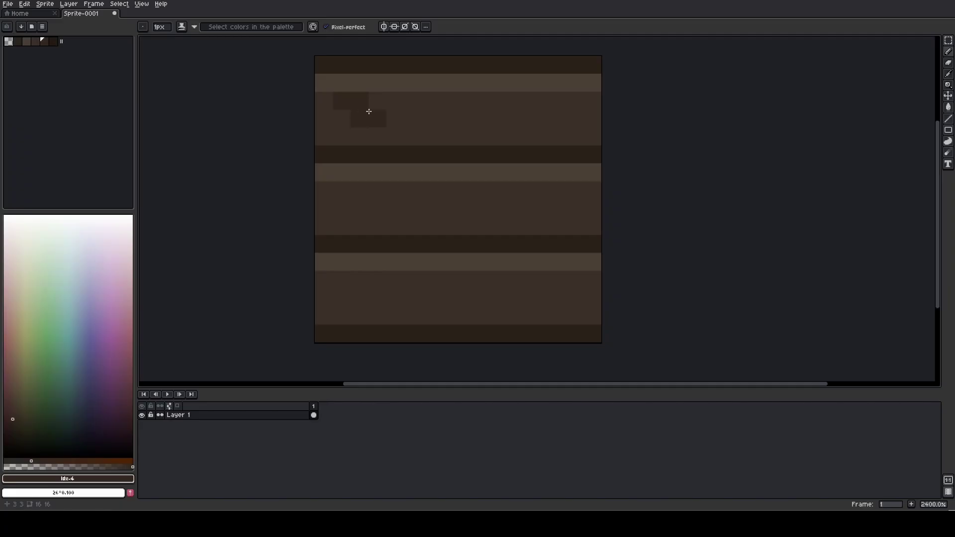
{"action": "left_click_drag", "start_coordinate": [446, 100], "coordinate": [464, 116]}
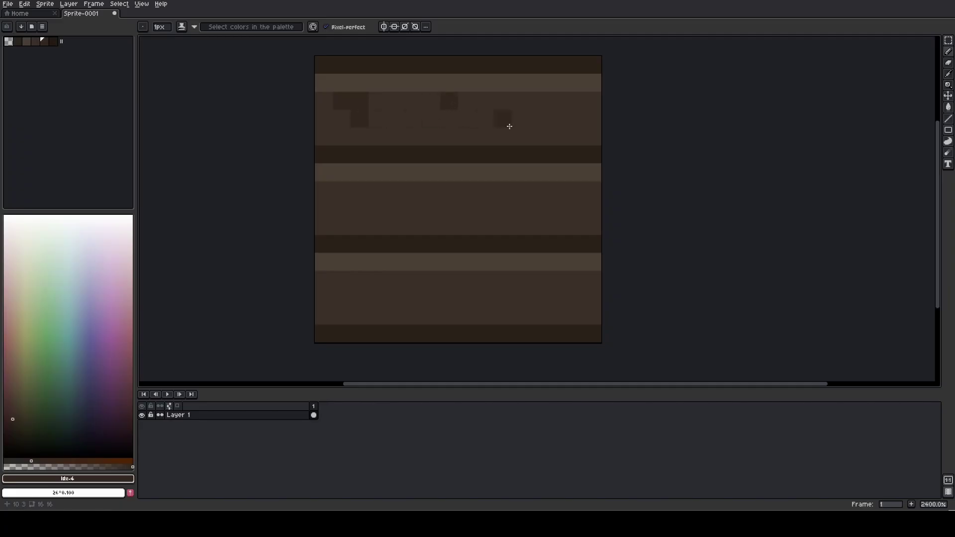
{"action": "left_click", "coordinate": [536, 135]}
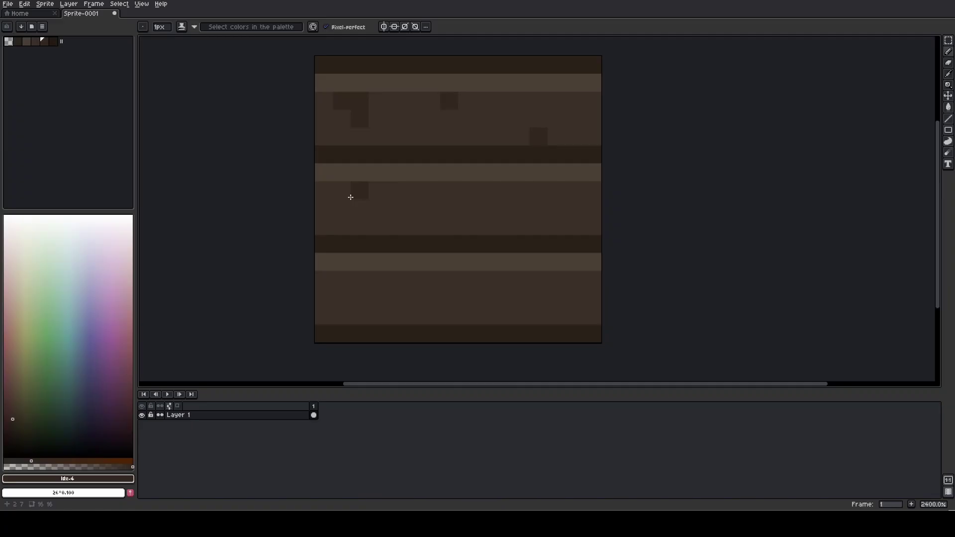
{"action": "left_click", "coordinate": [518, 224]}
{"action": "left_click", "coordinate": [398, 281]}
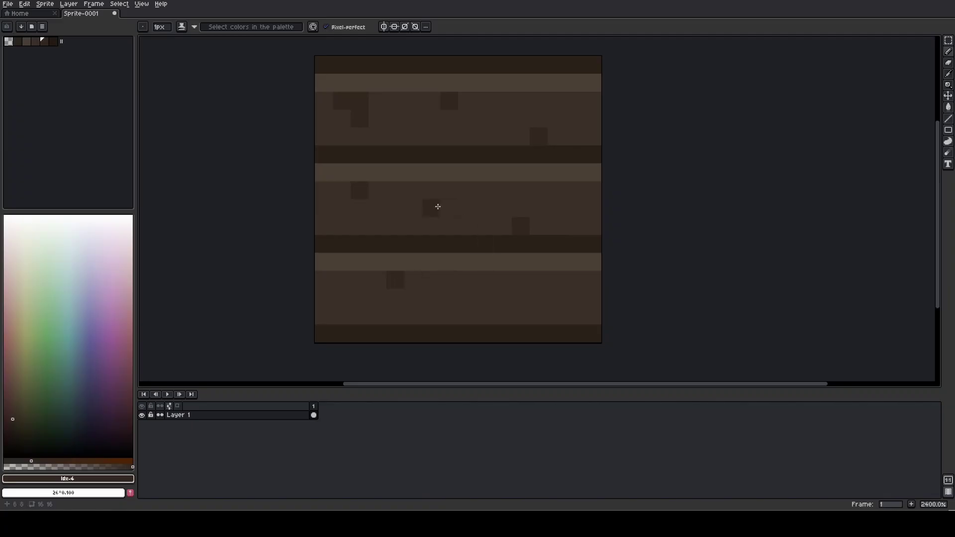
Begin a diagonal crack in palette colour 5 with one pixel on the middle plank's highlight and two pixels diagonally below it.
{"action": "scroll", "coordinate": [433, 215], "scroll_direction": "down", "scroll_amount": 6}
{"action": "scroll", "coordinate": [433, 219], "scroll_direction": "up", "scroll_amount": 5}
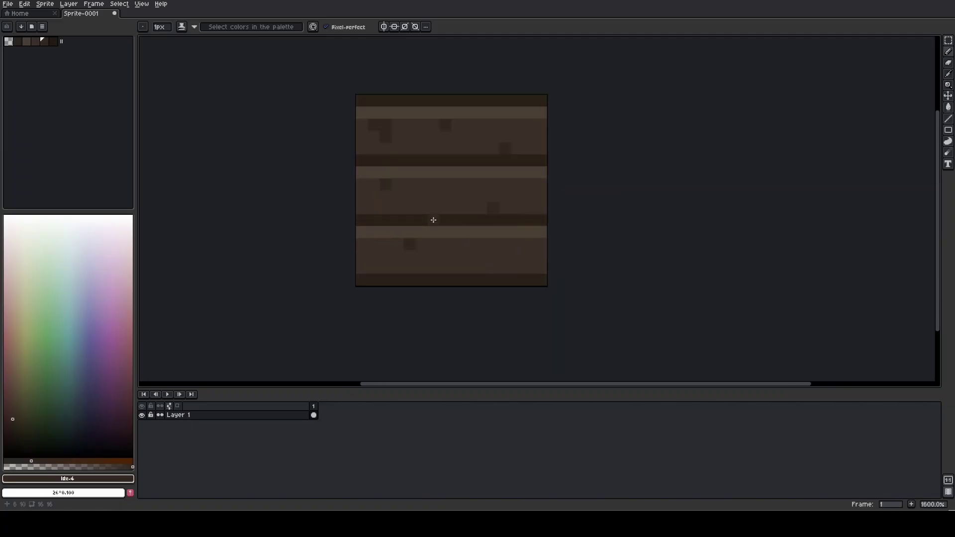
{"action": "left_click", "coordinate": [57, 43]}
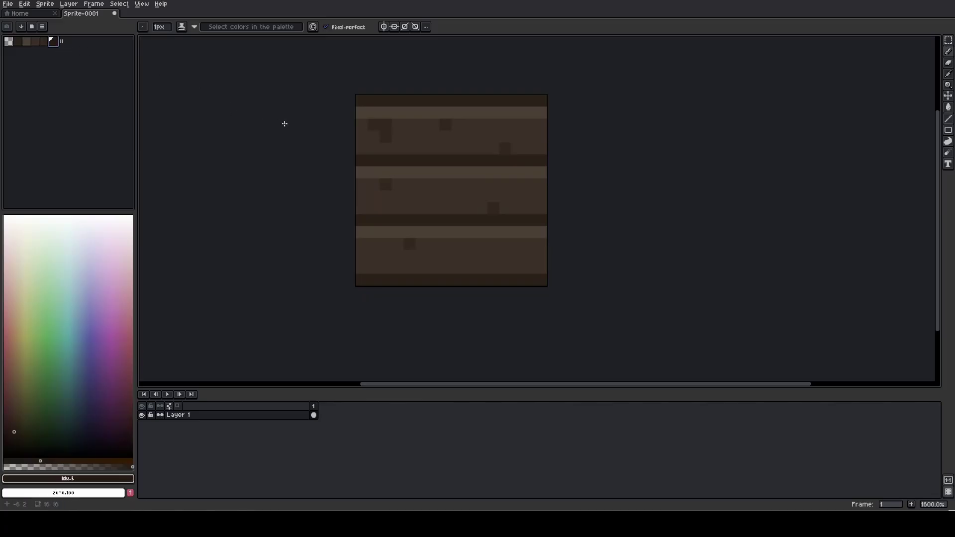
{"action": "left_click", "coordinate": [398, 125]}
{"action": "key", "text": "ctrl+z"}
{"action": "scroll", "coordinate": [467, 170], "scroll_direction": "up", "scroll_amount": 2}
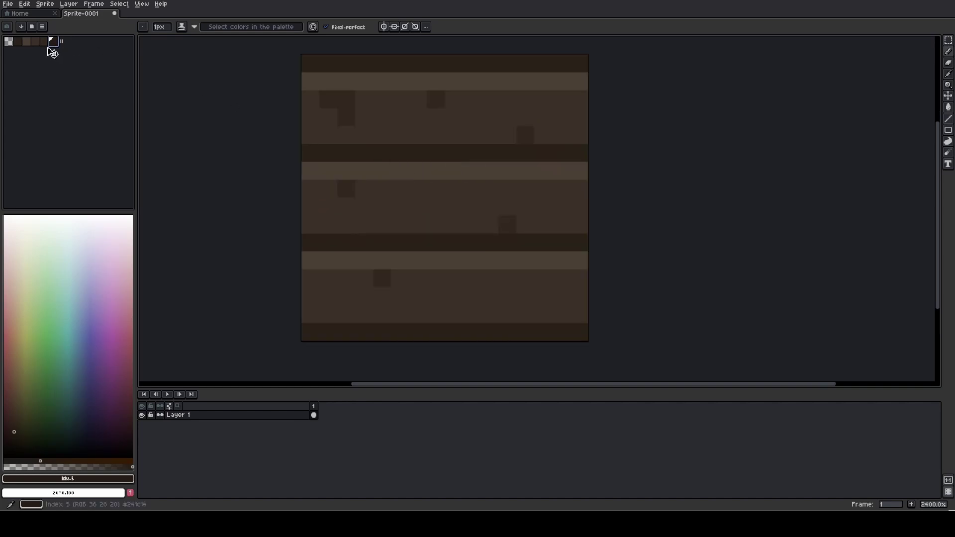
{"action": "left_click", "coordinate": [430, 171]}
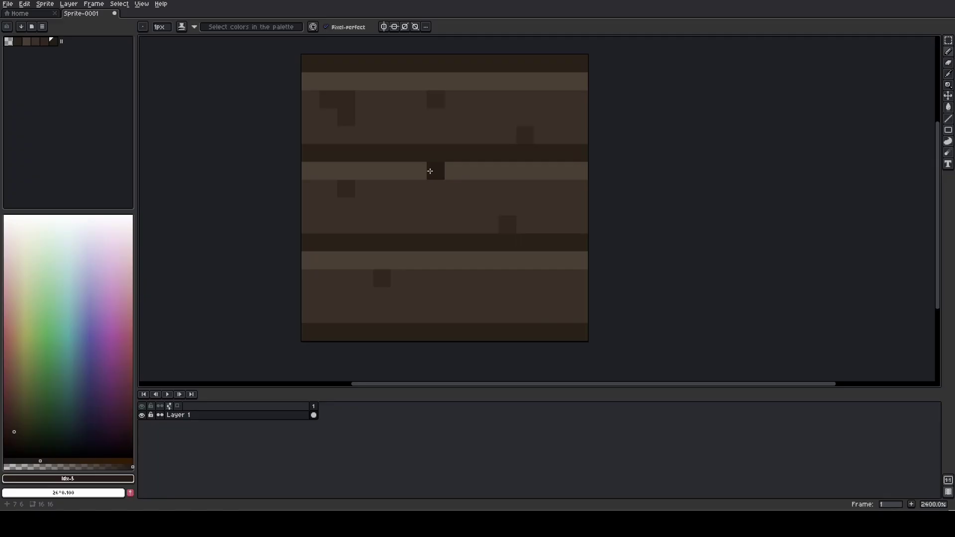
{"action": "left_click", "coordinate": [447, 188]}
{"action": "left_click", "coordinate": [417, 260]}
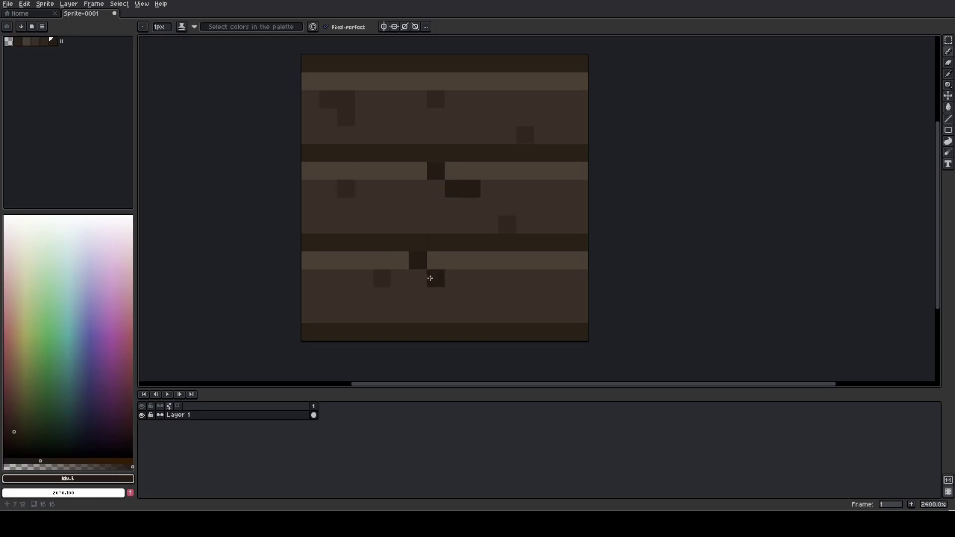
{"action": "left_click", "coordinate": [435, 259]}
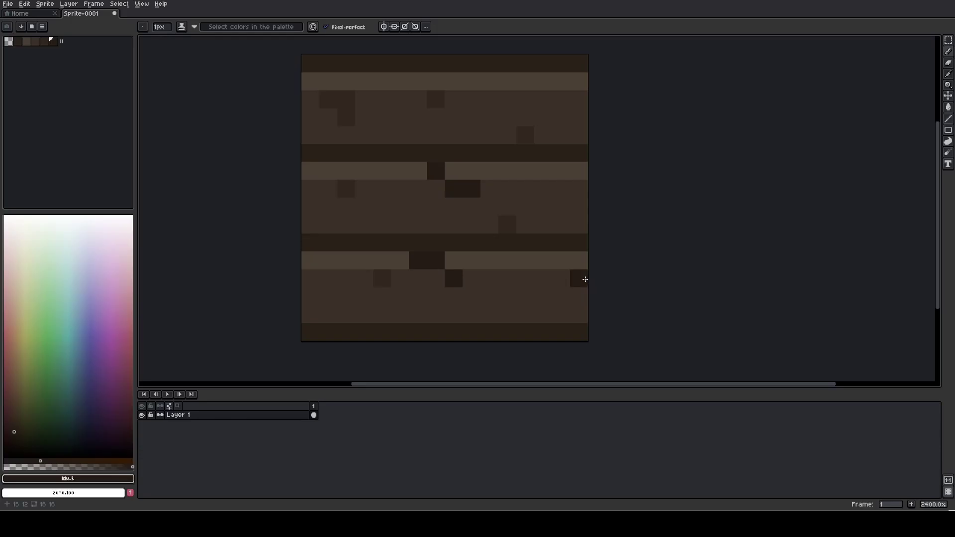
{"action": "key", "text": "ctrl+z"}
{"action": "key", "text": "ctrl+z"}
{"action": "key", "text": "ctrl+z"}
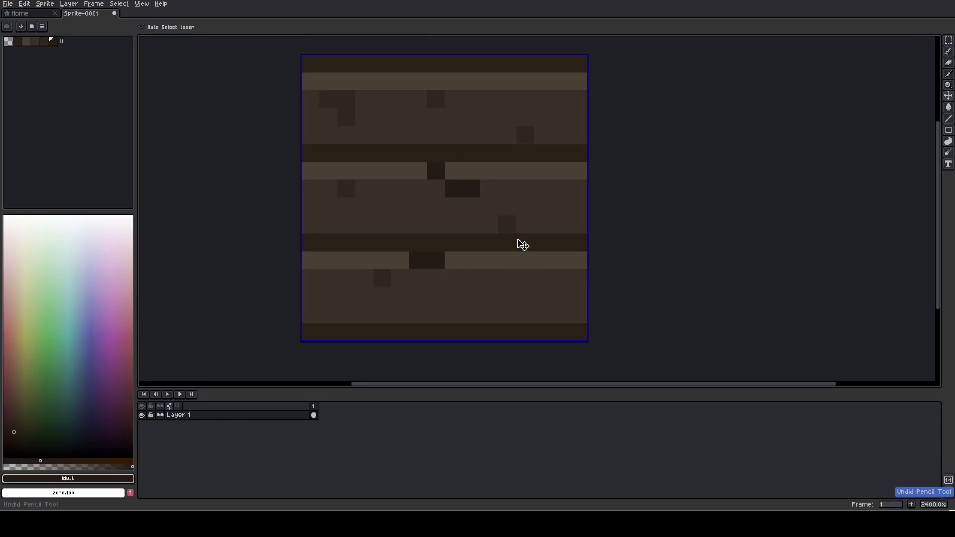
Extend the middle plank's crack by one pixel diagonally down to the right in palette colour 5.
{"action": "left_click", "coordinate": [485, 200]}
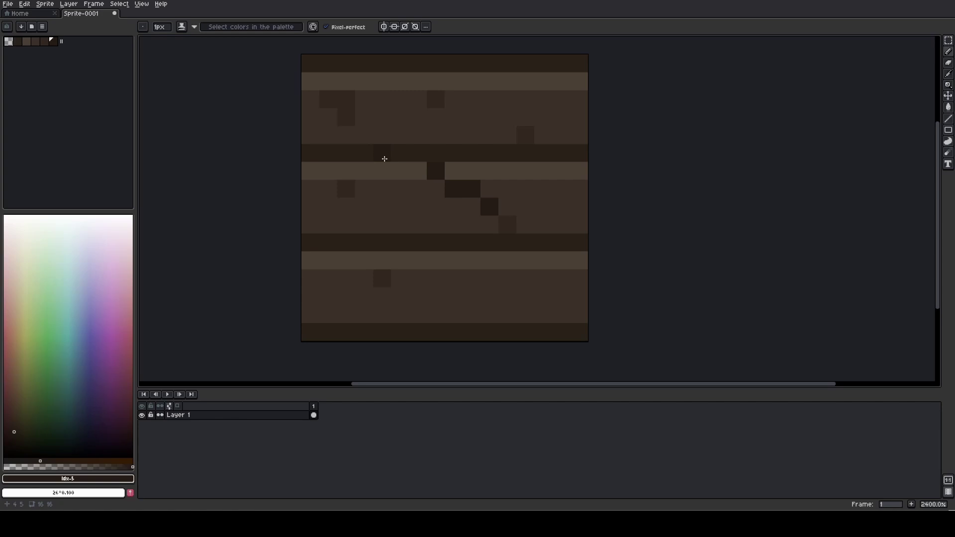
{"action": "left_click_drag", "start_coordinate": [548, 130], "coordinate": [570, 150]}
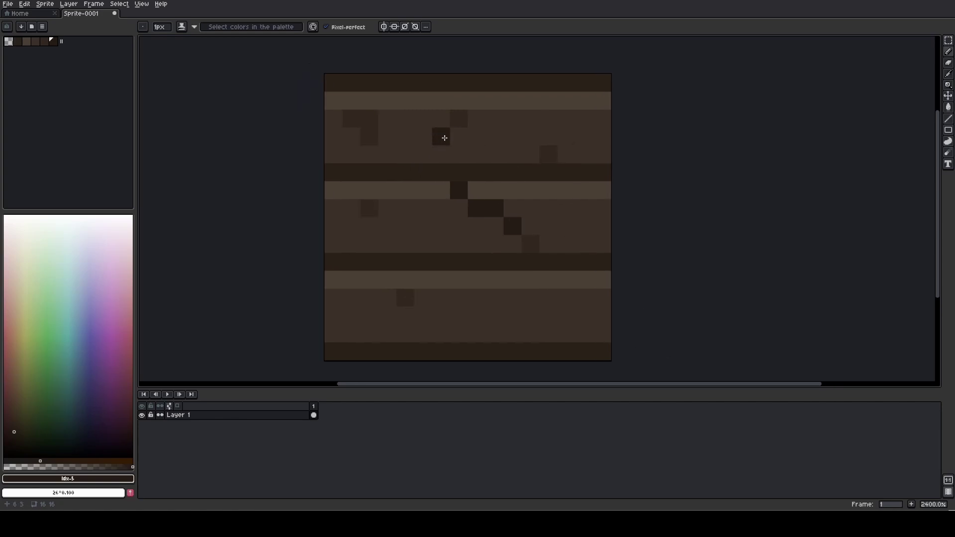
Examine how the plank texture and its crack read at small and larger display sizes.
{"action": "scroll", "coordinate": [444, 137], "scroll_direction": "down", "scroll_amount": 9}
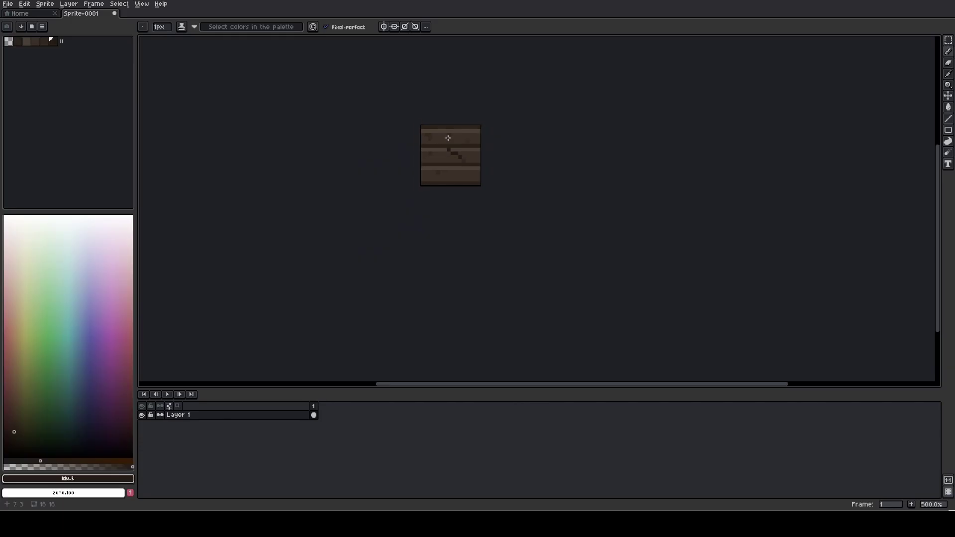
{"action": "left_click_drag", "start_coordinate": [501, 134], "coordinate": [507, 160]}
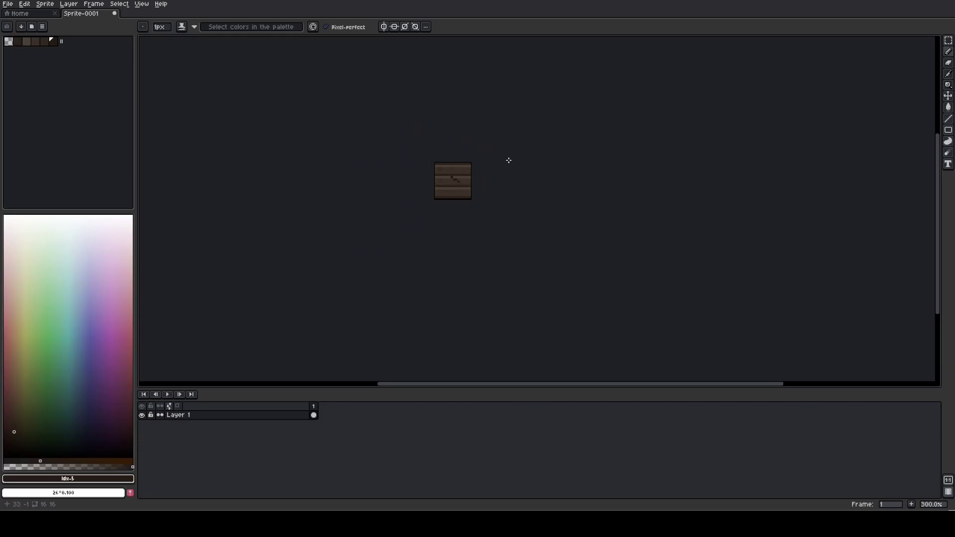
{"action": "scroll", "coordinate": [508, 160], "scroll_direction": "down", "scroll_amount": 1}
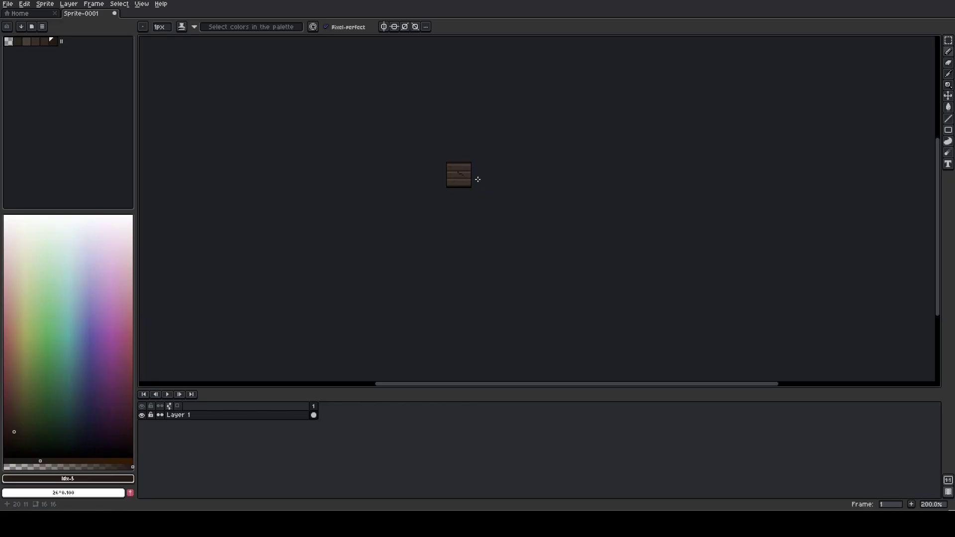
{"action": "scroll", "coordinate": [477, 179], "scroll_direction": "up", "scroll_amount": 3}
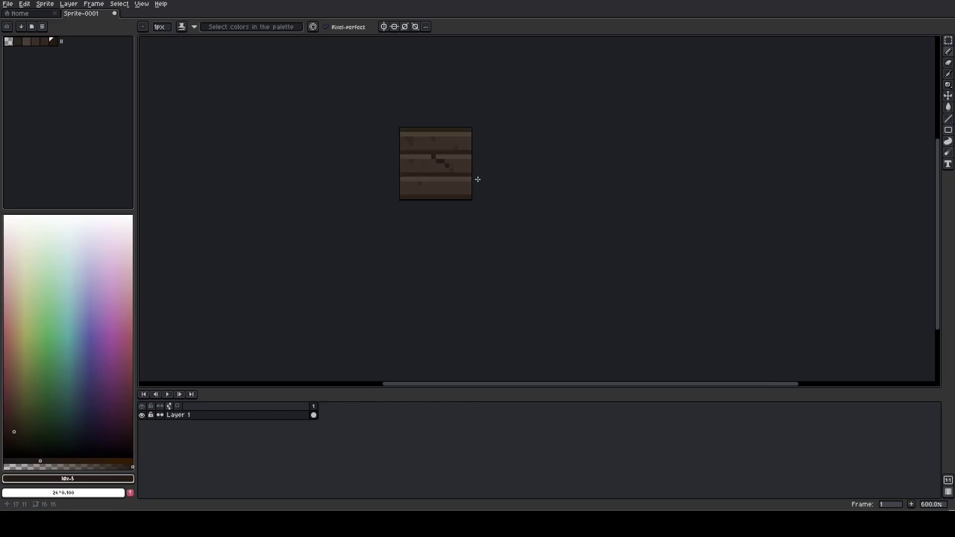
{"action": "scroll", "coordinate": [479, 181], "scroll_direction": "down", "scroll_amount": 3}
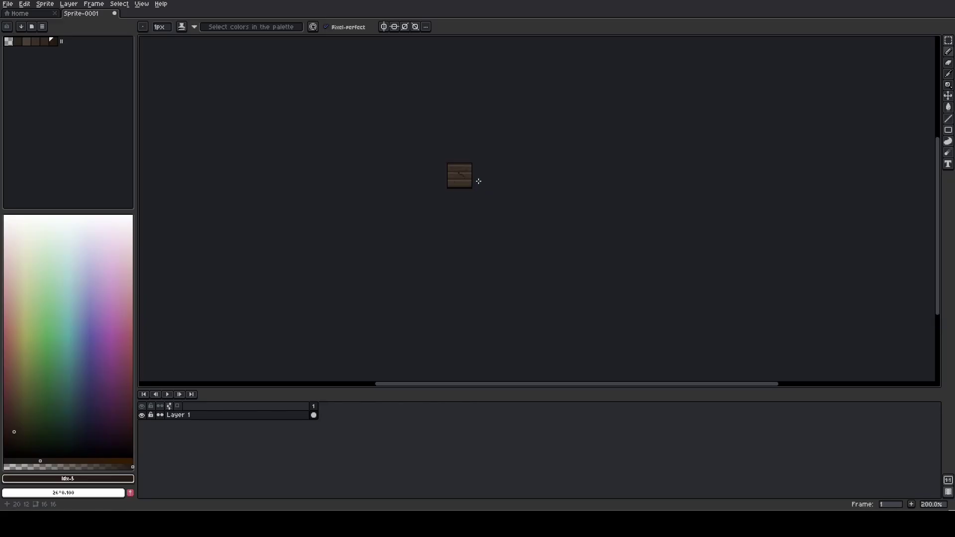
{"action": "scroll", "coordinate": [478, 181], "scroll_direction": "up", "scroll_amount": 3}
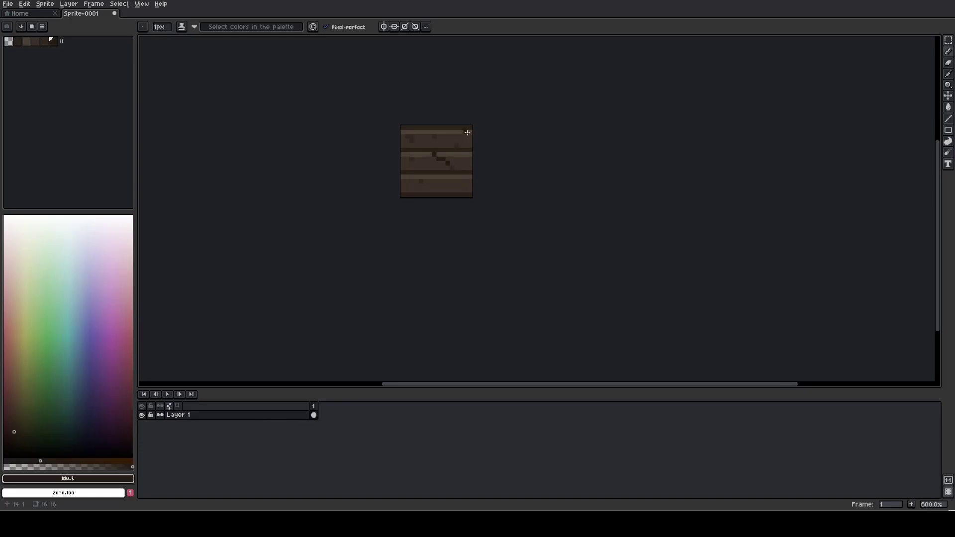
{"action": "scroll", "coordinate": [465, 148], "scroll_direction": "up", "scroll_amount": 1}
{"action": "scroll", "coordinate": [411, 203], "scroll_direction": "up", "scroll_amount": 2}
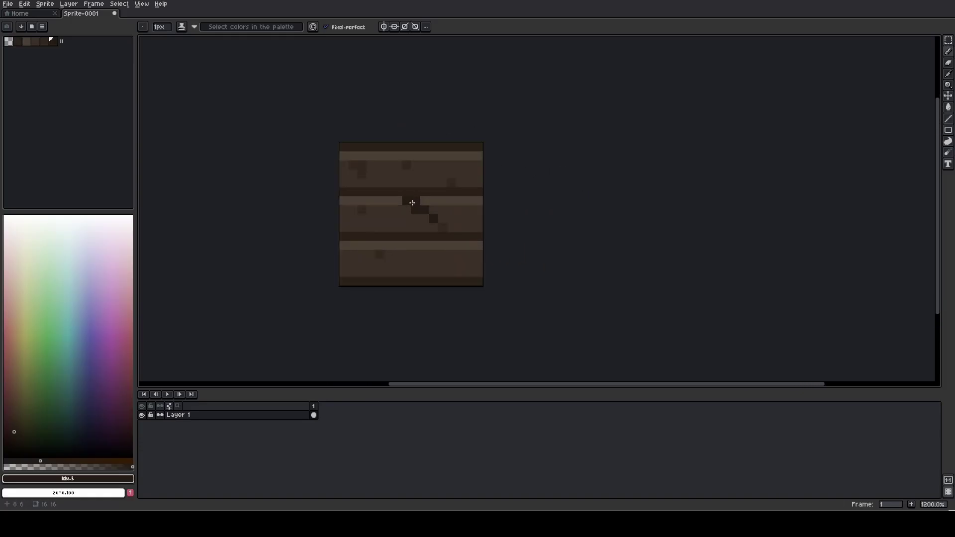
{"action": "scroll", "coordinate": [398, 194], "scroll_direction": "left", "scroll_amount": 2}
{"action": "scroll", "coordinate": [499, 151], "scroll_direction": "right", "scroll_amount": 2}
{"action": "scroll", "coordinate": [414, 153], "scroll_direction": "up", "scroll_amount": 1}
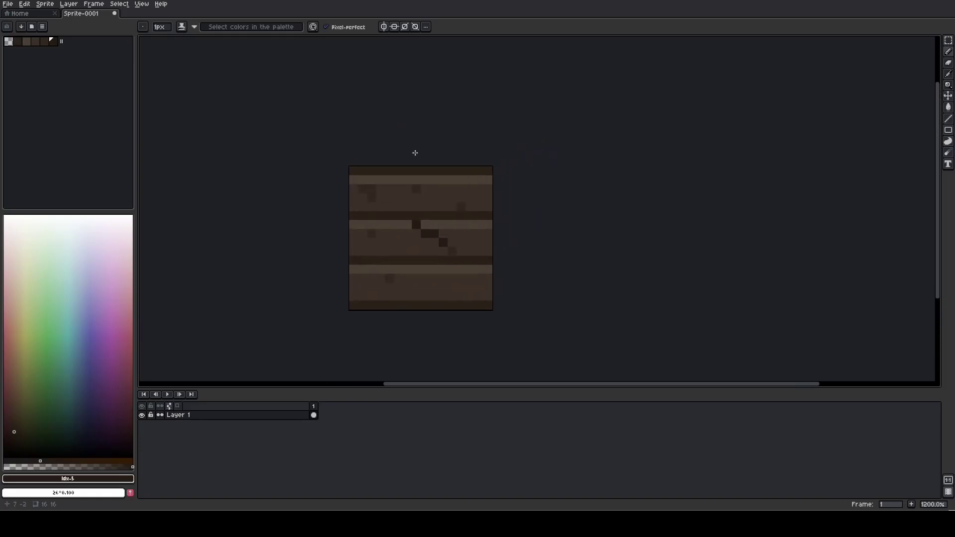
Create a new 160 × 160 px RGB sprite with a transparent background.
{"action": "left_click", "coordinate": [8, 4]}
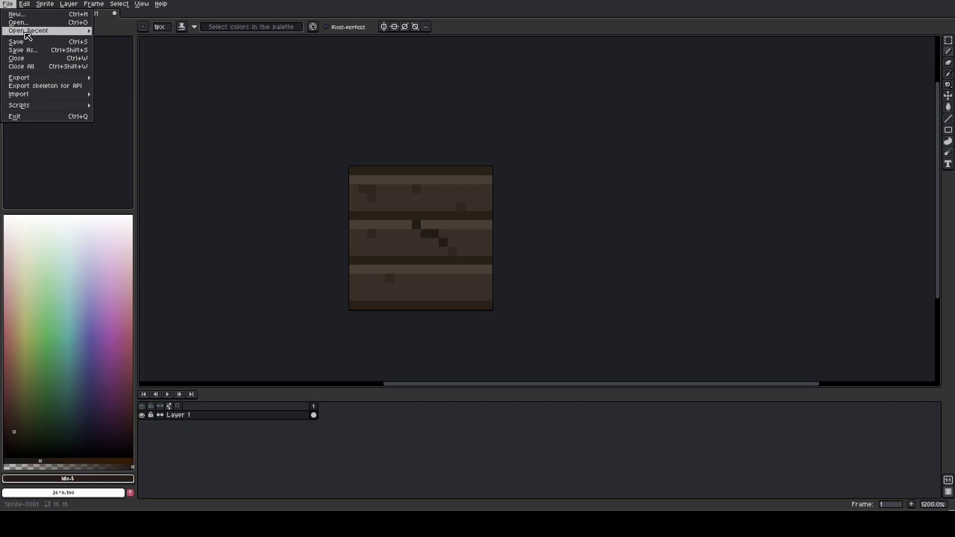
{"action": "left_click", "coordinate": [16, 14]}
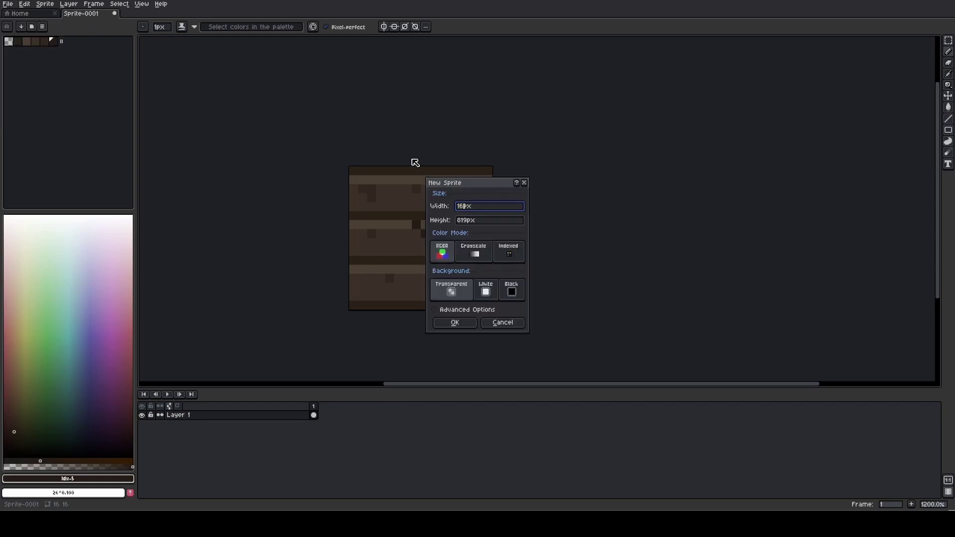
{"action": "key", "text": "Tab"}
{"action": "type", "text": "16"}
{"action": "key", "text": "Return"}
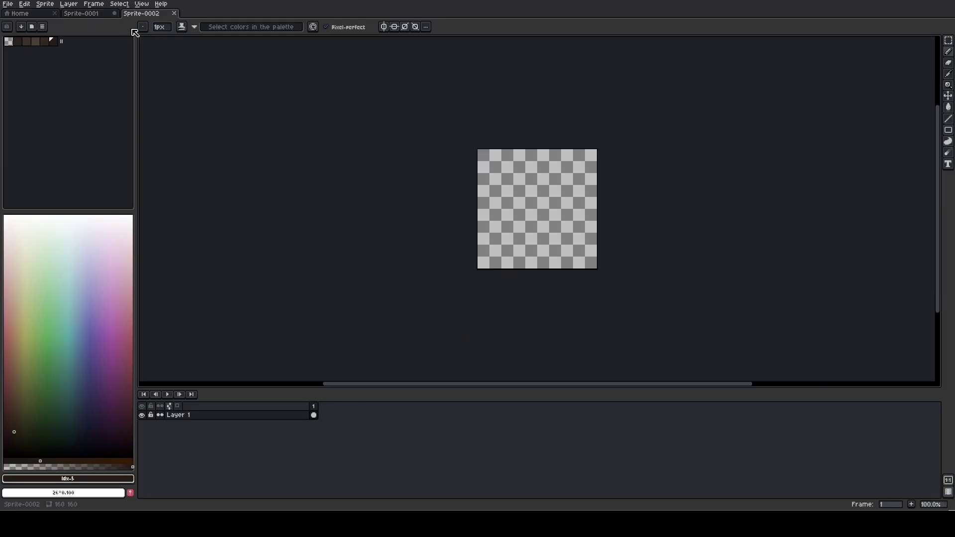
Copy the whole 16 × 16 plank texture from Sprite-0001 and return to the blank Sprite-0002.
{"action": "key", "text": "ctrl+shift+Tab"}
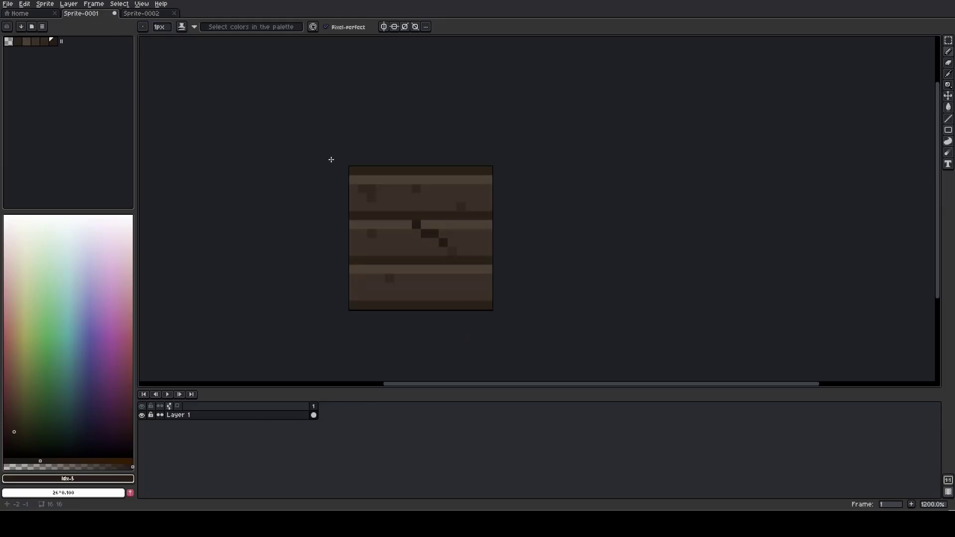
{"action": "key", "text": "v"}
{"action": "key", "text": "ctrl+a"}
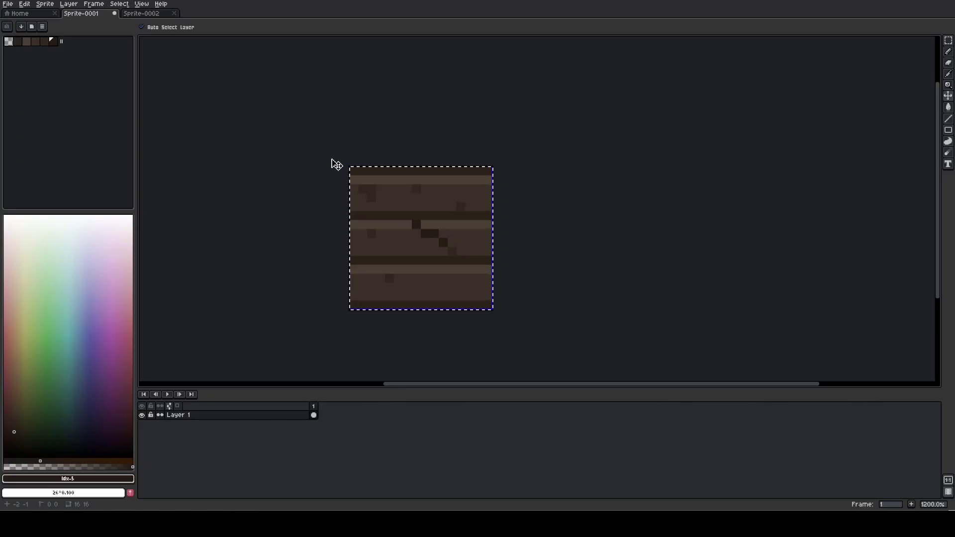
{"action": "key", "text": "b"}
{"action": "key", "text": "ctrl+c"}
{"action": "key", "text": "ctrl+Tab"}
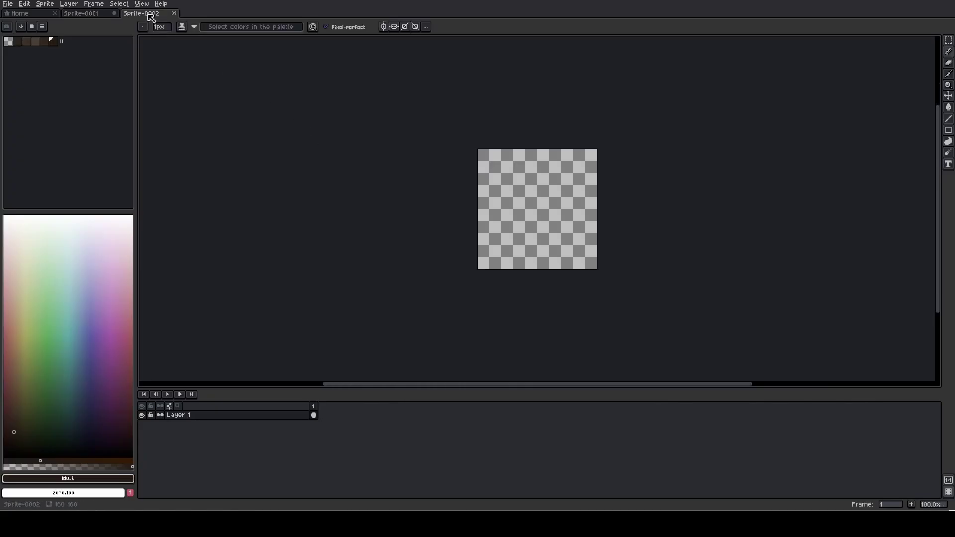
{"action": "scroll", "coordinate": [509, 169], "scroll_direction": "up", "scroll_amount": 2}
Paste copies of the plank texture edge to edge along the canvas's upper edge, filling the first five 16 px tiles.
{"action": "key", "text": "ctrl+v"}
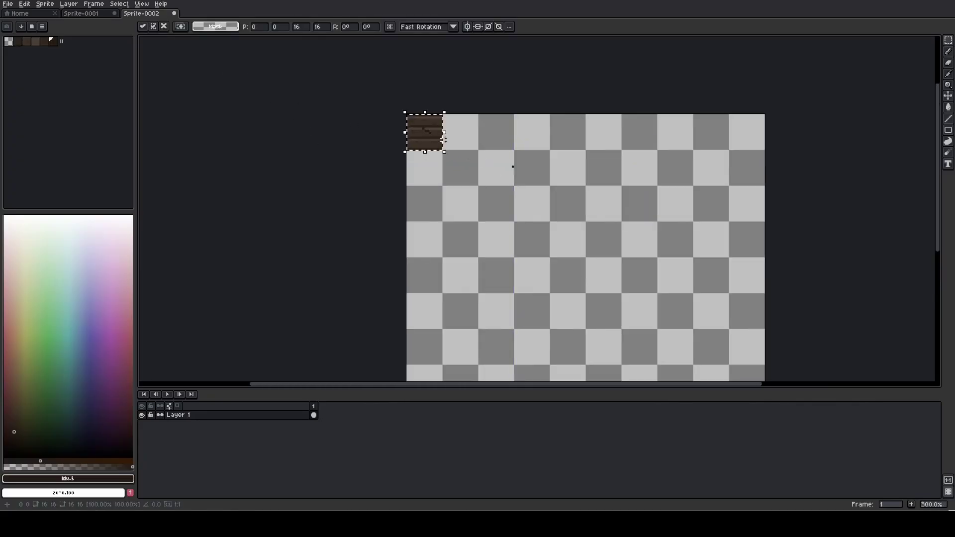
{"action": "left_click_drag", "start_coordinate": [422, 141], "coordinate": [494, 139]}
{"action": "key", "text": "Return"}
{"action": "key", "text": "ctrl+v"}
{"action": "key", "text": "Return"}
{"action": "key", "text": "ctrl+v"}
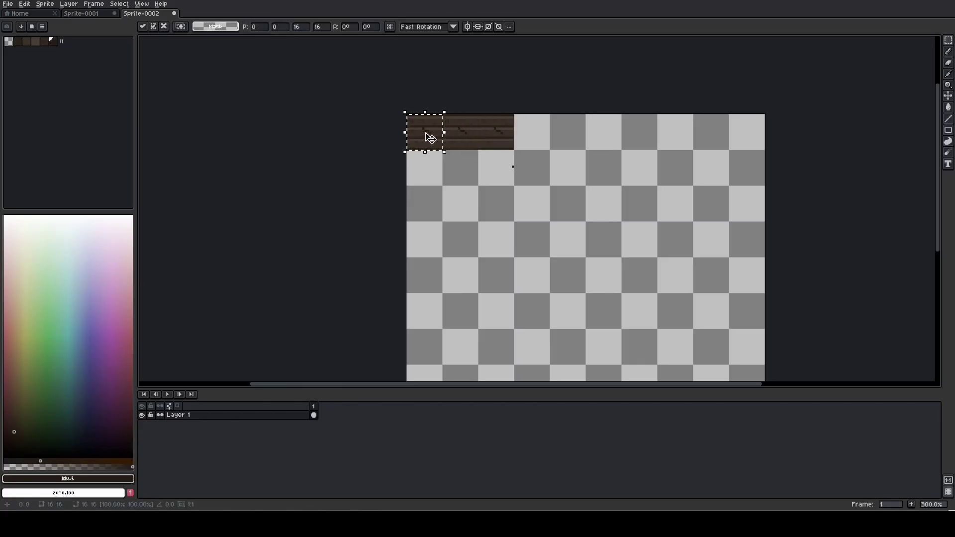
{"action": "left_click_drag", "start_coordinate": [426, 136], "coordinate": [537, 139]}
{"action": "key", "text": "Return"}
{"action": "key", "text": "ctrl+v"}
{"action": "left_click_drag", "start_coordinate": [428, 139], "coordinate": [567, 139]}
{"action": "key", "text": "Return"}
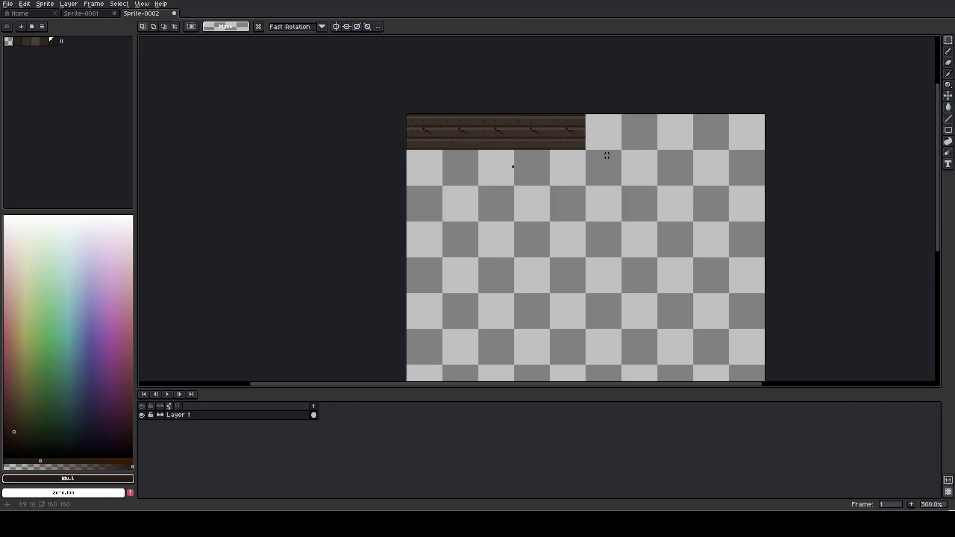
Paste five more copies of the plank texture edge to edge to complete the 160 px wide first row.
{"action": "key", "text": "ctrl+v"}
{"action": "left_click_drag", "start_coordinate": [435, 142], "coordinate": [620, 141]}
{"action": "key", "text": "Return"}
{"action": "key", "text": "ctrl+v"}
{"action": "left_click_drag", "start_coordinate": [421, 132], "coordinate": [634, 133]}
{"action": "key", "text": "Return"}
{"action": "key", "text": "ctrl+v"}
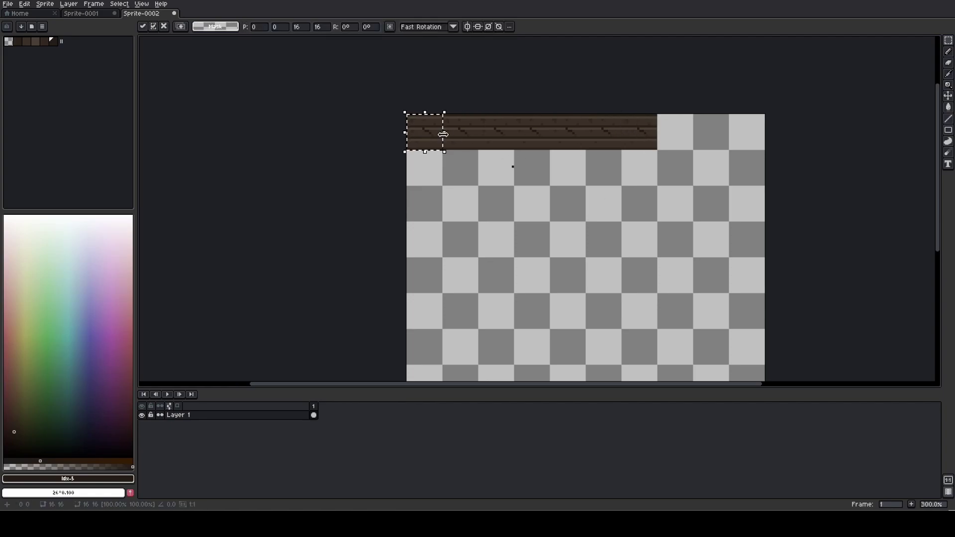
{"action": "left_click_drag", "start_coordinate": [443, 134], "coordinate": [690, 141]}
{"action": "key", "text": "Return"}
{"action": "key", "text": "ctrl+v"}
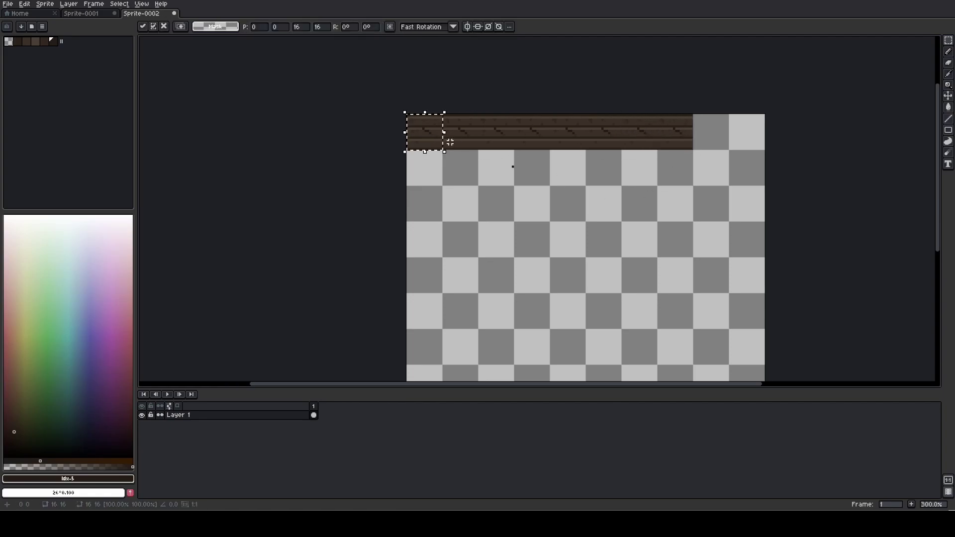
{"action": "left_click_drag", "start_coordinate": [449, 143], "coordinate": [724, 142]}
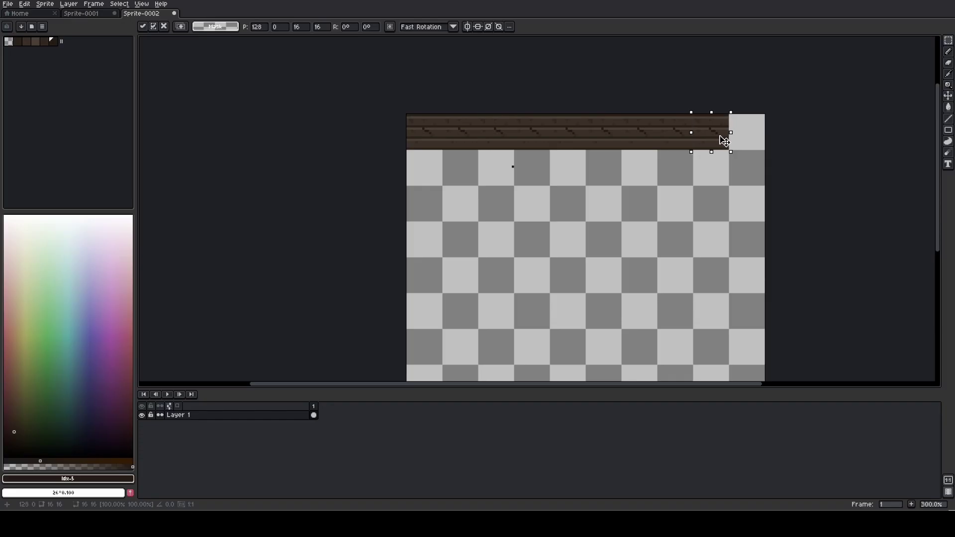
{"action": "key", "text": "Return"}
{"action": "key", "text": "ctrl+v"}
{"action": "left_click_drag", "start_coordinate": [445, 133], "coordinate": [751, 135]}
{"action": "key", "text": "Return"}
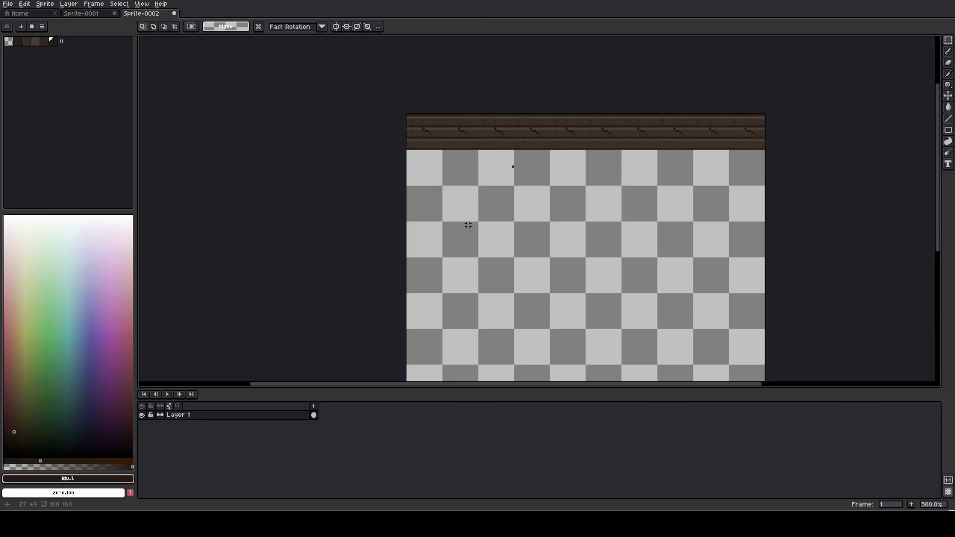
Select the full 160 × 16 px row and place a copy at Y 15, overlapping the first row by one pixel.
{"action": "left_click_drag", "start_coordinate": [407, 115], "coordinate": [765, 150]}
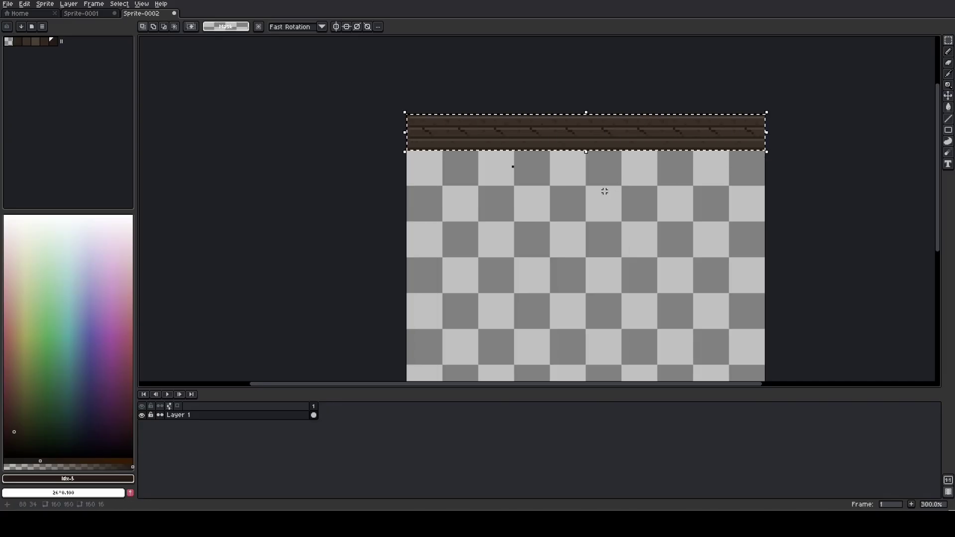
{"action": "left_click_drag", "start_coordinate": [475, 143], "coordinate": [478, 178]}
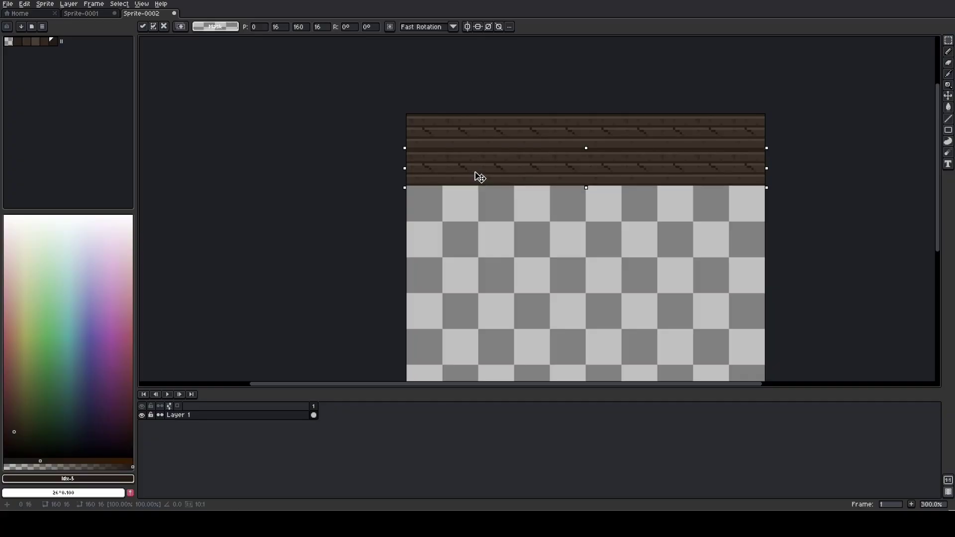
{"action": "key", "text": "Up"}
{"action": "left_click", "coordinate": [468, 214]}
Place two more copies of the 160 × 16 px row at Y 30 and Y 45, each overlapping the row above by one pixel.
{"action": "key", "text": "ctrl+z"}
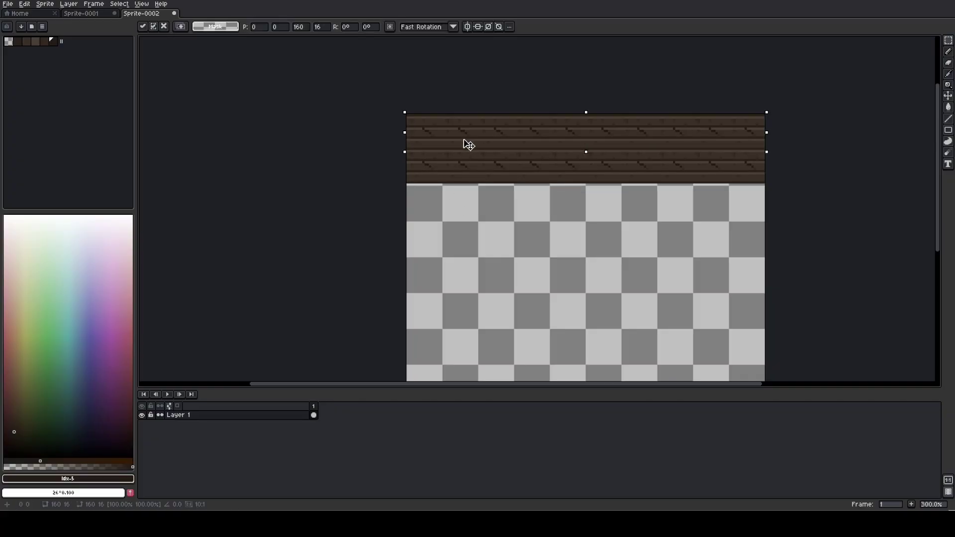
{"action": "left_click_drag", "start_coordinate": [468, 145], "coordinate": [465, 209]}
{"action": "left_click", "coordinate": [469, 239]}
{"action": "key", "text": "ctrl+z"}
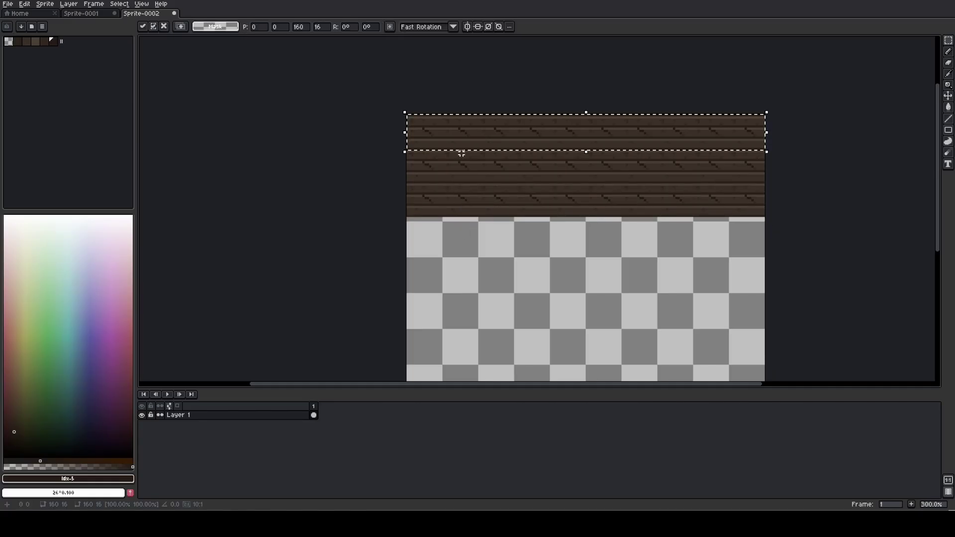
{"action": "left_click_drag", "start_coordinate": [461, 153], "coordinate": [472, 236]}
{"action": "key", "text": "Return"}
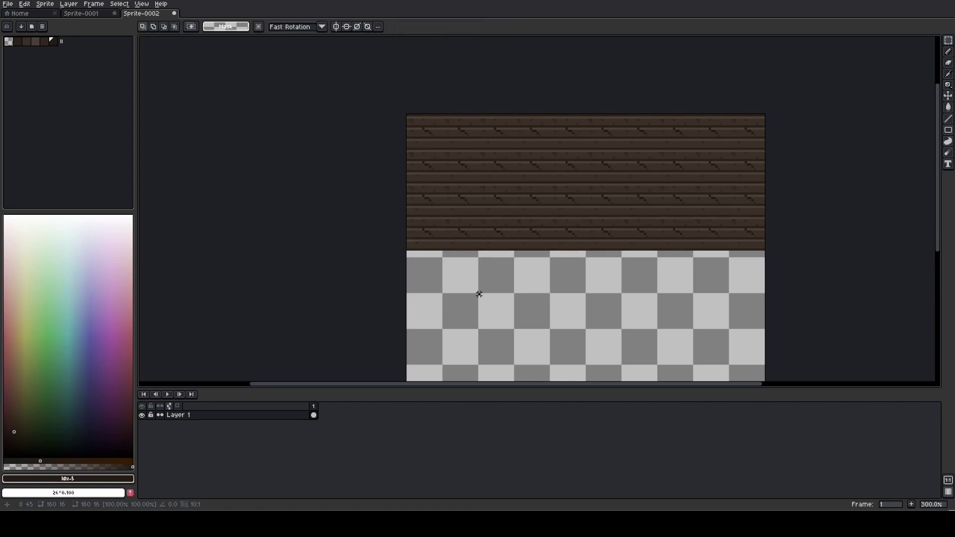
{"action": "scroll", "coordinate": [532, 230], "scroll_direction": "down", "scroll_amount": 1}
{"action": "scroll", "coordinate": [431, 200], "scroll_direction": "down", "scroll_amount": 1}
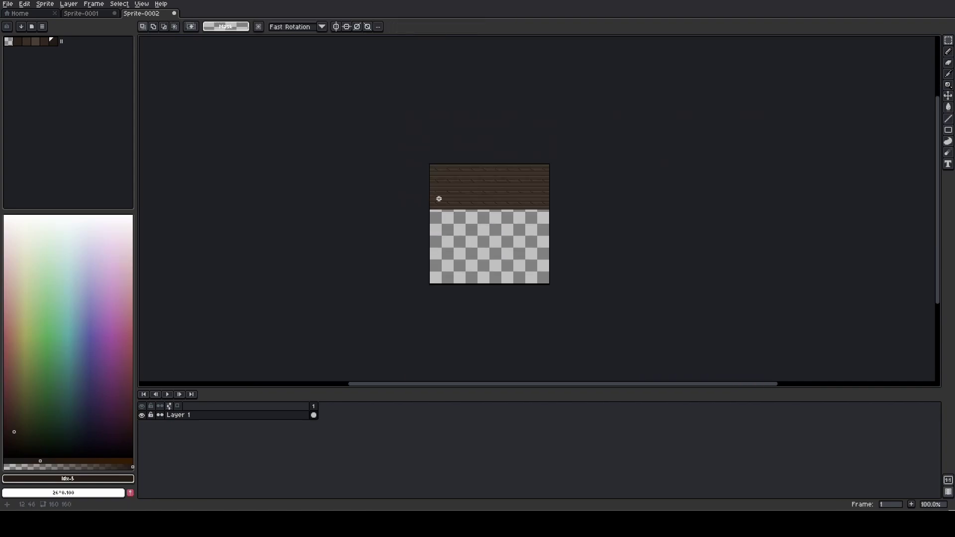
{"action": "scroll", "coordinate": [518, 203], "scroll_direction": "up", "scroll_amount": 1}
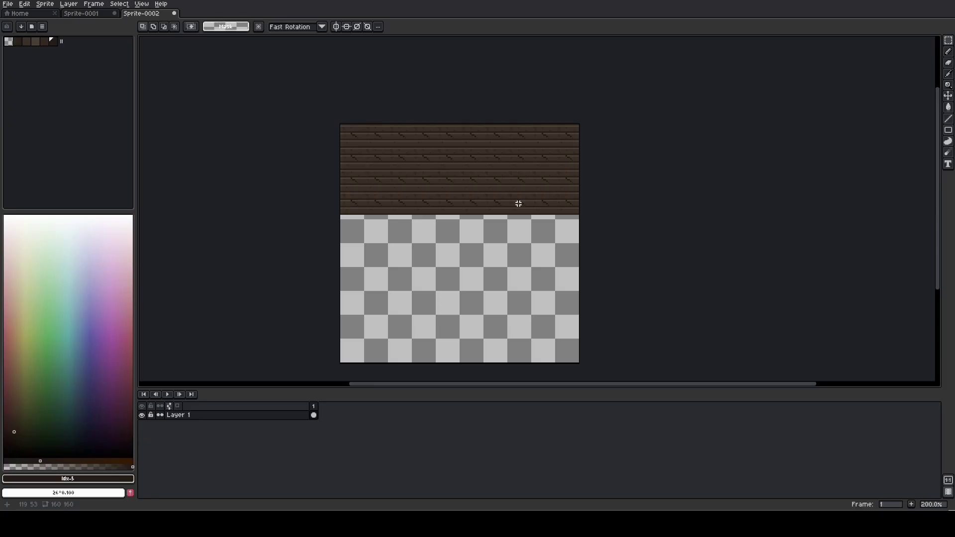
In Sprite-0001, clear the selection and paint over the crack's lower pixels in the middle plank with the sampled base plank brown.
{"action": "left_click", "coordinate": [81, 13]}
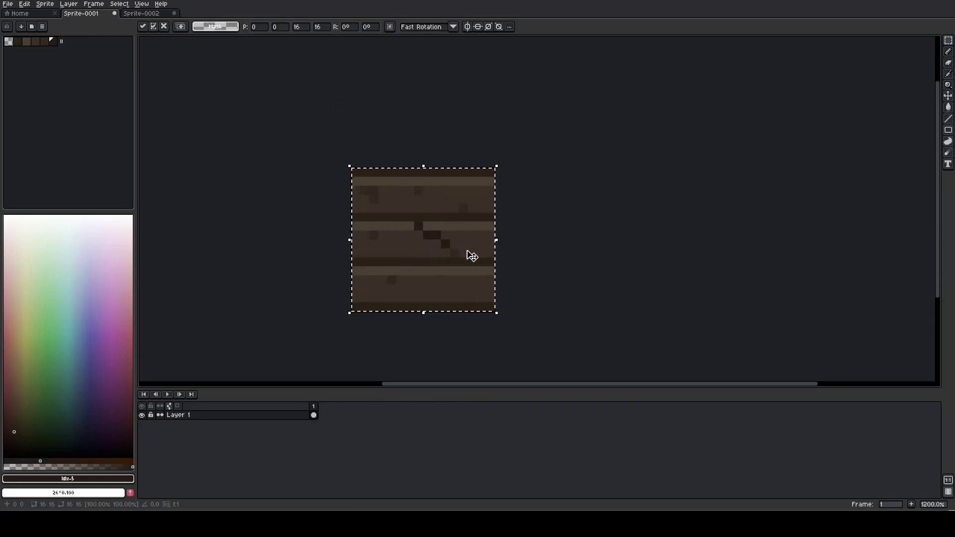
{"action": "left_click", "coordinate": [490, 244]}
{"action": "scroll", "coordinate": [428, 235], "scroll_direction": "up", "scroll_amount": 1}
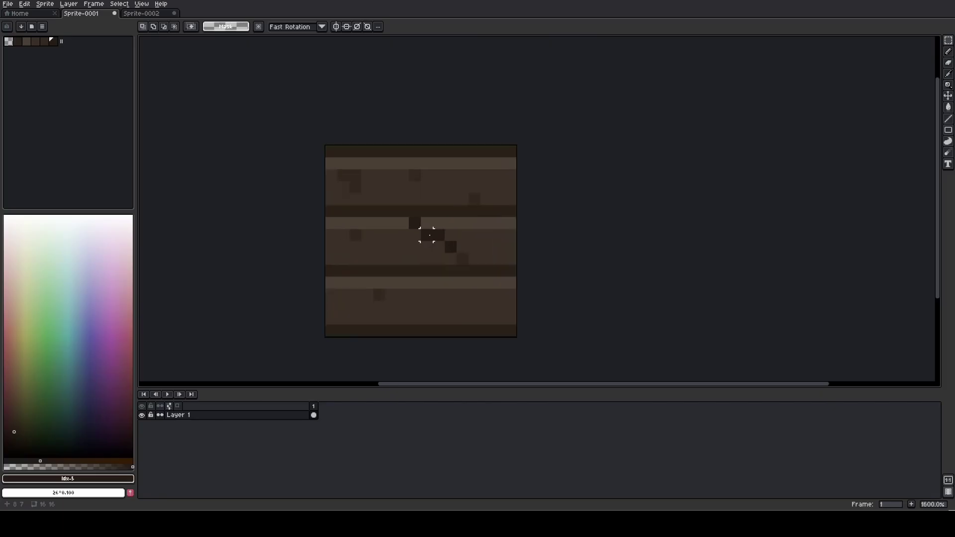
{"action": "scroll", "coordinate": [427, 235], "scroll_direction": "up", "scroll_amount": 2}
{"action": "key", "text": "i"}
{"action": "left_click", "coordinate": [425, 240]}
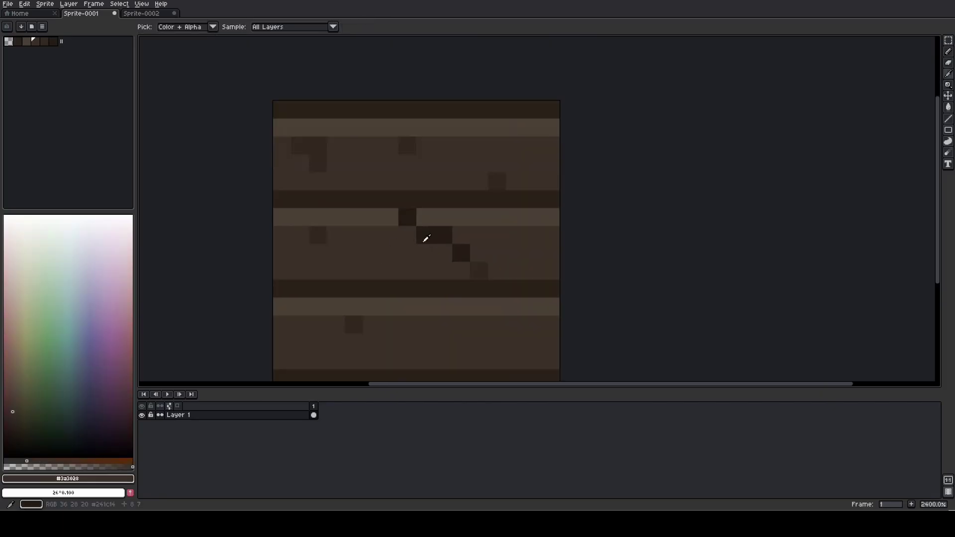
{"action": "key", "text": "b"}
{"action": "mouse_move", "coordinate": [426, 238]}
{"action": "left_mouse_down"}
{"action": "mouse_move", "coordinate": [452, 241]}
{"action": "mouse_move", "coordinate": [456, 256]}
{"action": "left_mouse_up"}
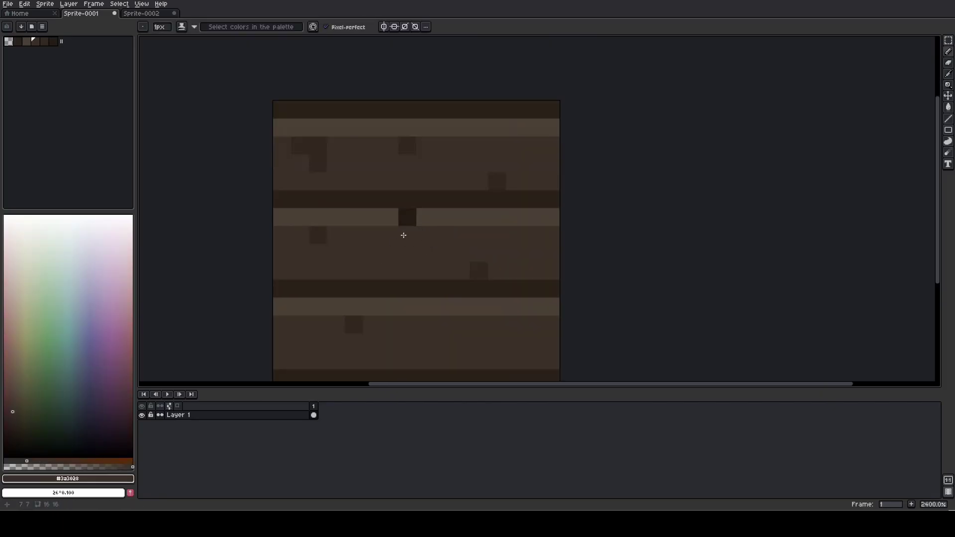
Sample the dark brown #241c14 from the remaining crack pixel and dot three new crack pixels beside and below it on the middle plank.
{"action": "key", "text": "i"}
{"action": "left_click", "coordinate": [408, 217]}
{"action": "key", "text": "b"}
{"action": "left_click", "coordinate": [425, 217]}
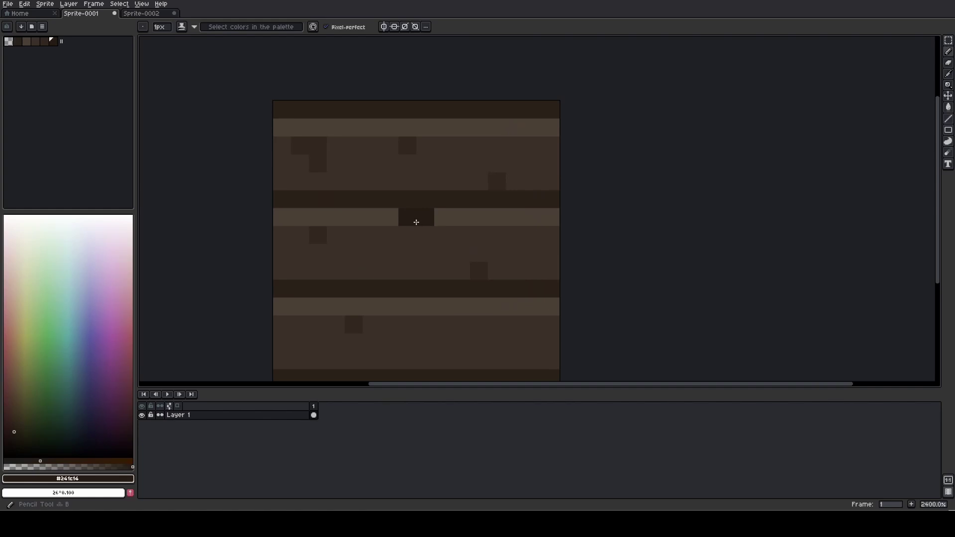
{"action": "left_click", "coordinate": [389, 235]}
{"action": "left_click", "coordinate": [354, 253]}
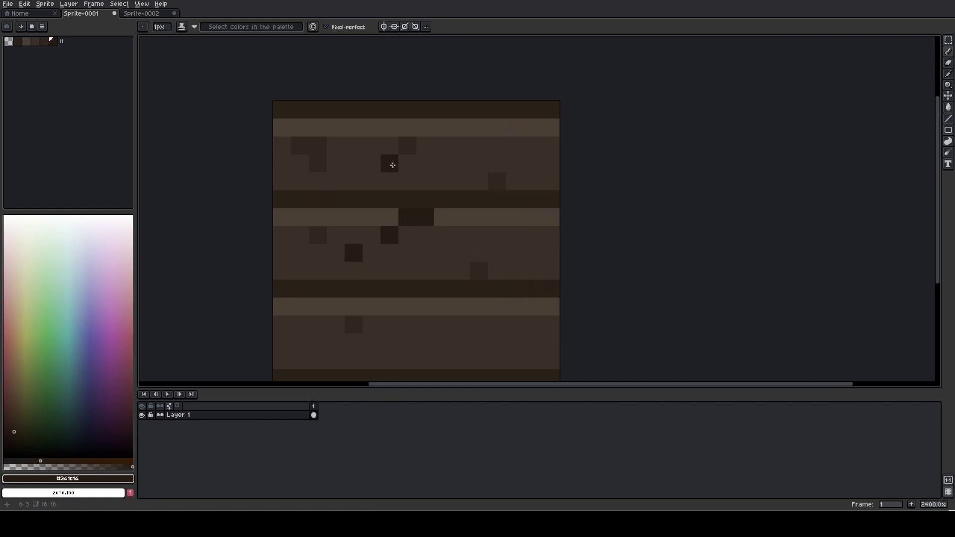
Draw a small dark diagonal crack near the middle of the upper plank and a short broken streak at its right end.
{"action": "left_click", "coordinate": [353, 144]}
{"action": "left_click", "coordinate": [371, 162]}
{"action": "left_click", "coordinate": [389, 180]}
{"action": "left_click", "coordinate": [389, 163]}
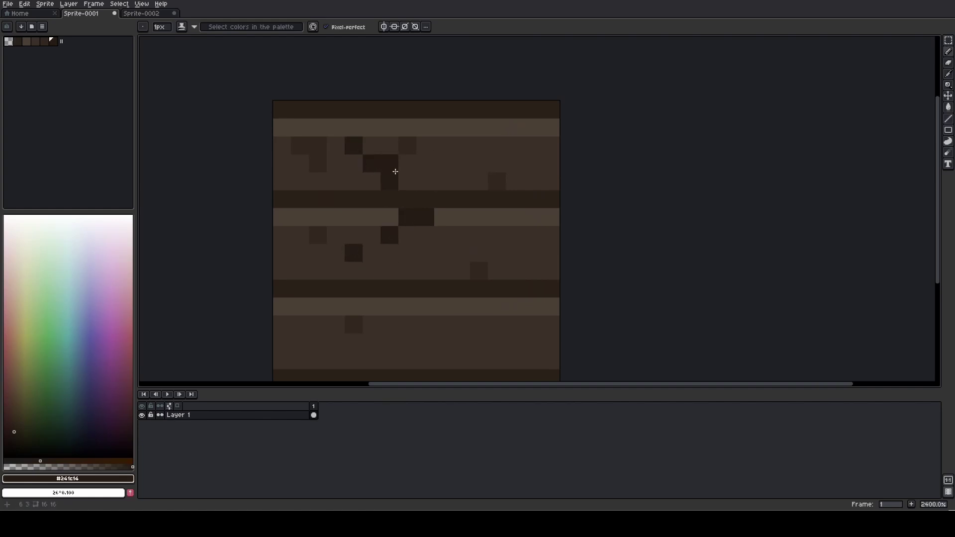
{"action": "left_click", "coordinate": [529, 148]}
{"action": "left_click", "coordinate": [514, 144]}
Add a short stepped dark crack at the left end of the lowest plank and undo the stray extra pixel.
{"action": "scroll", "coordinate": [462, 206], "scroll_direction": "down", "scroll_amount": 2}
{"action": "left_click", "coordinate": [363, 290]}
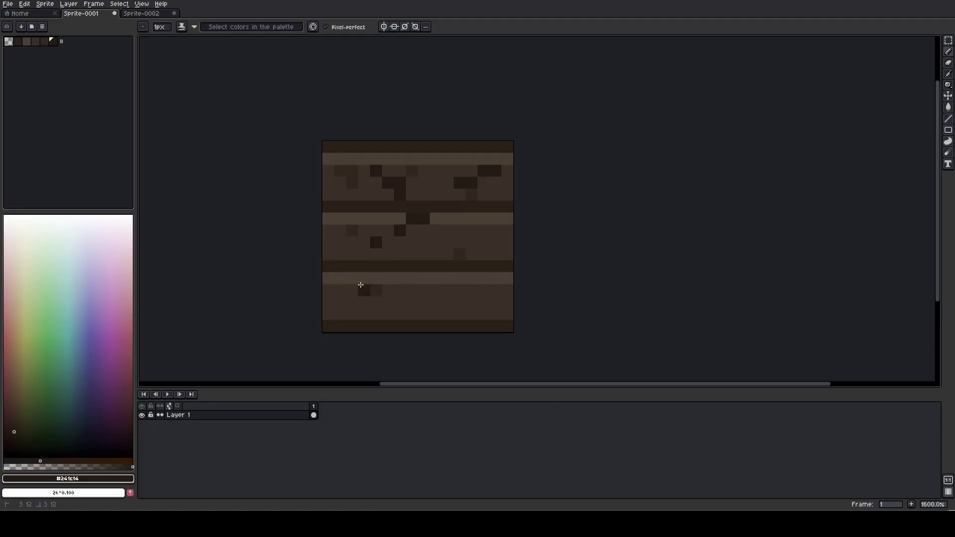
{"action": "left_click_drag", "start_coordinate": [352, 302], "coordinate": [340, 302]}
{"action": "left_click", "coordinate": [351, 289]}
{"action": "key", "text": "ctrl+z"}
Select and copy the entire reworked plank texture, and switch to Sprite-0002.
{"action": "key", "text": "v"}
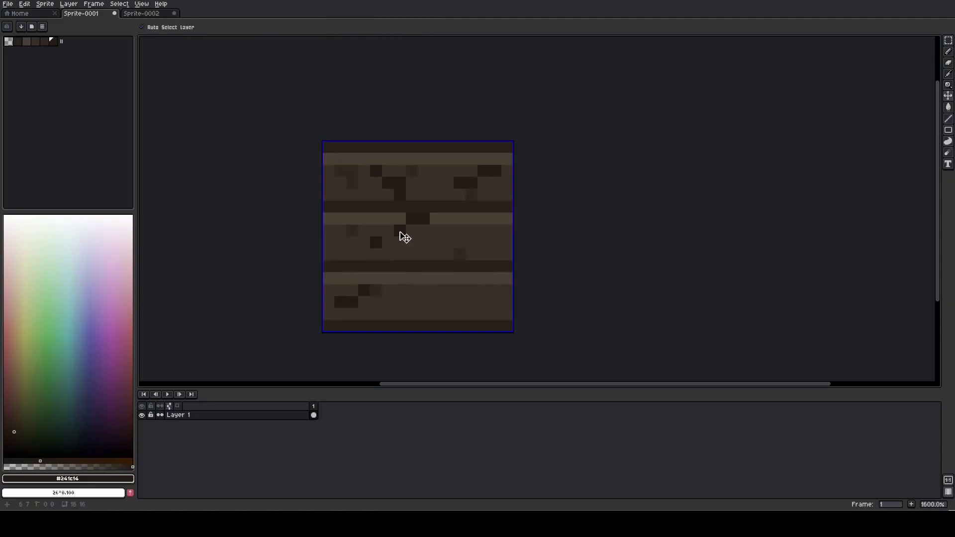
{"action": "key", "text": "ctrl+a"}
{"action": "key", "text": "ctrl+c"}
{"action": "left_click", "coordinate": [145, 13]}
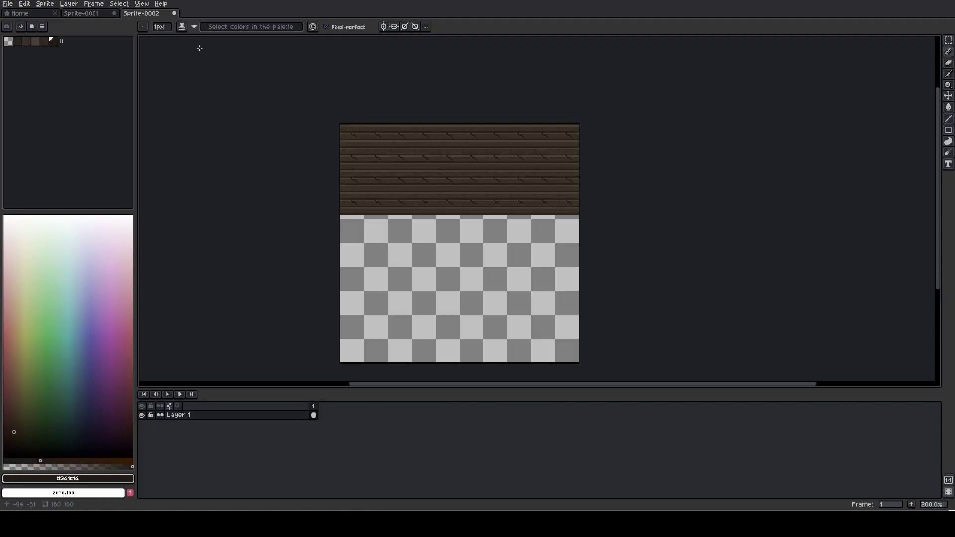
{"action": "key", "text": "ctrl+v"}
{"action": "left_click_drag", "start_coordinate": [365, 147], "coordinate": [402, 167]}
{"action": "scroll", "coordinate": [400, 213], "scroll_direction": "up", "scroll_amount": 2}
{"action": "left_click", "coordinate": [424, 218]}
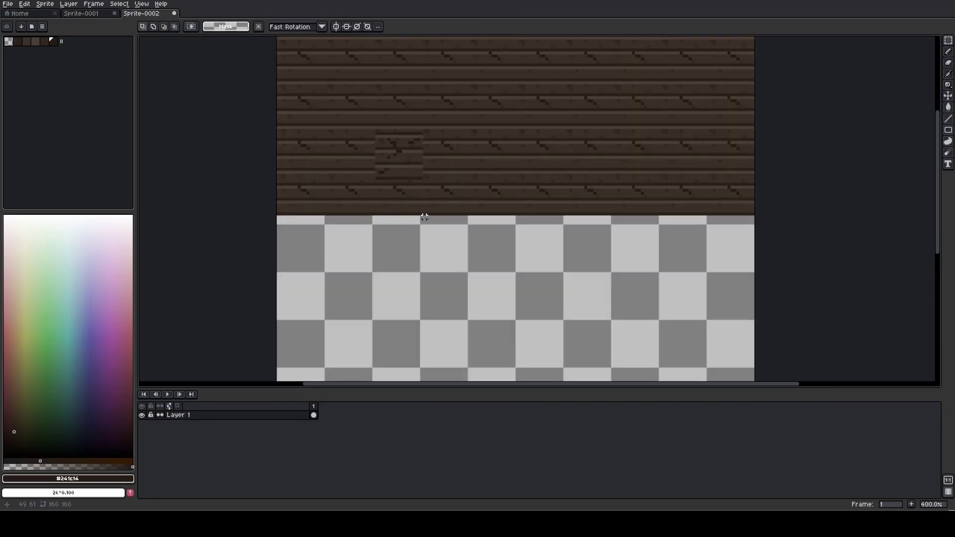
{"action": "key", "text": "ctrl+z"}
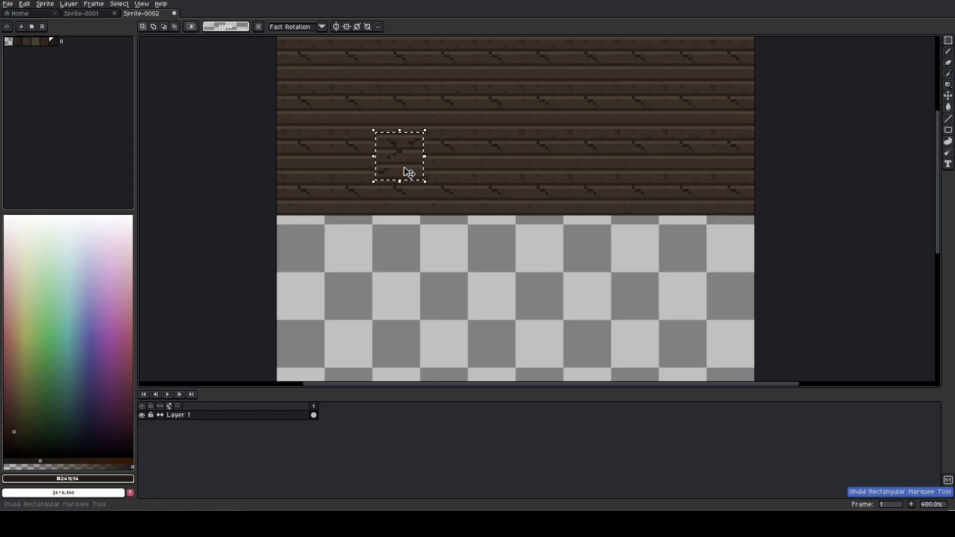
{"action": "mouse_move", "coordinate": [407, 171]}
{"action": "left_mouse_down"}
{"action": "mouse_move", "coordinate": [432, 170]}
{"action": "mouse_move", "coordinate": [414, 167]}
{"action": "left_mouse_up"}
{"action": "key", "text": "ctrl+z"}
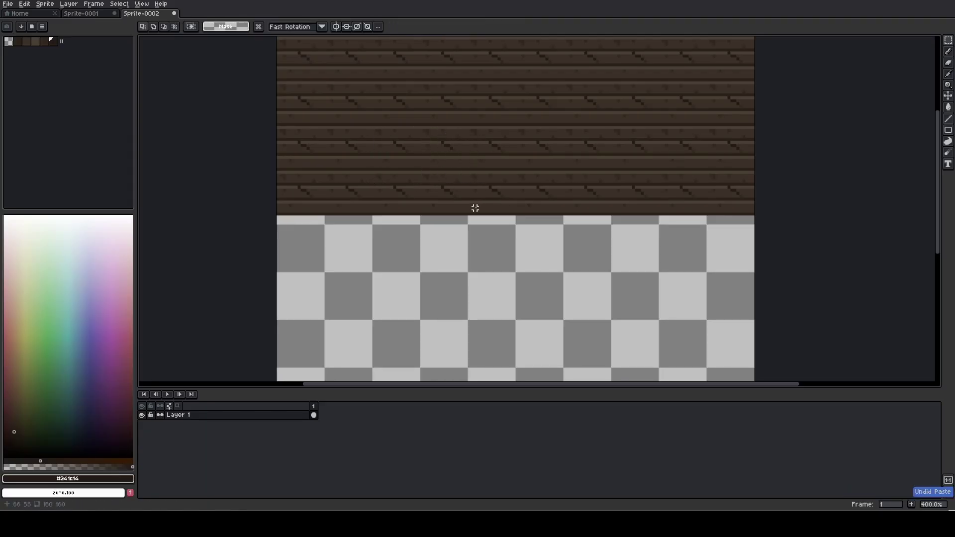
Paste the reworked 16 × 16 plank tile at X 0, Y 45, over the first tile of the fourth row.
{"action": "key", "text": "ctrl+v"}
{"action": "left_click_drag", "start_coordinate": [364, 151], "coordinate": [312, 214]}
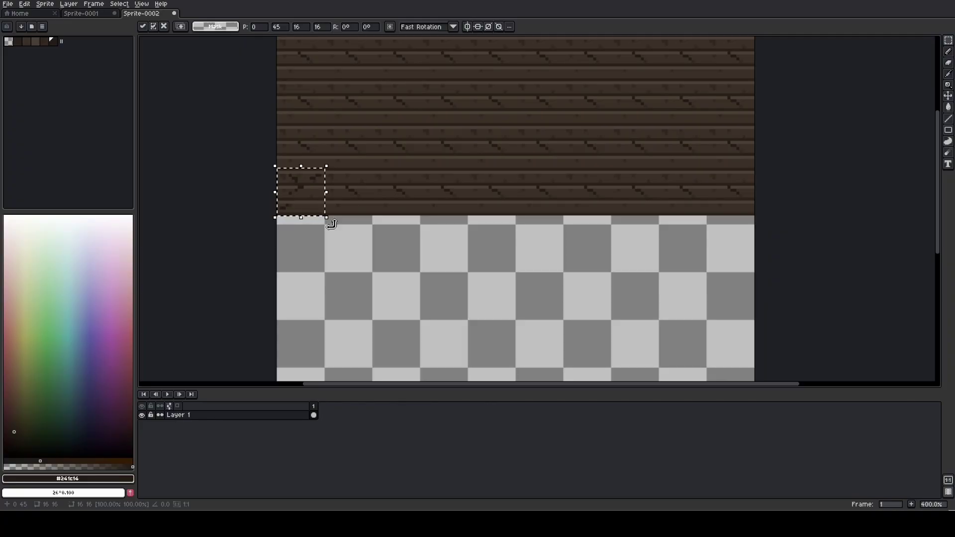
{"action": "key", "text": "Return"}
{"action": "scroll", "coordinate": [309, 207], "scroll_direction": "down", "scroll_amount": 1}
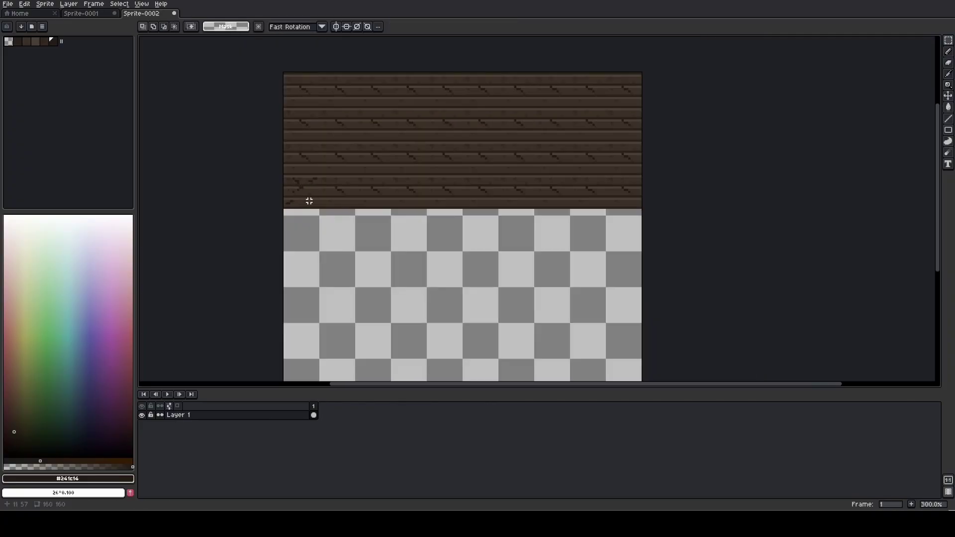
{"action": "left_click", "coordinate": [93, 13]}
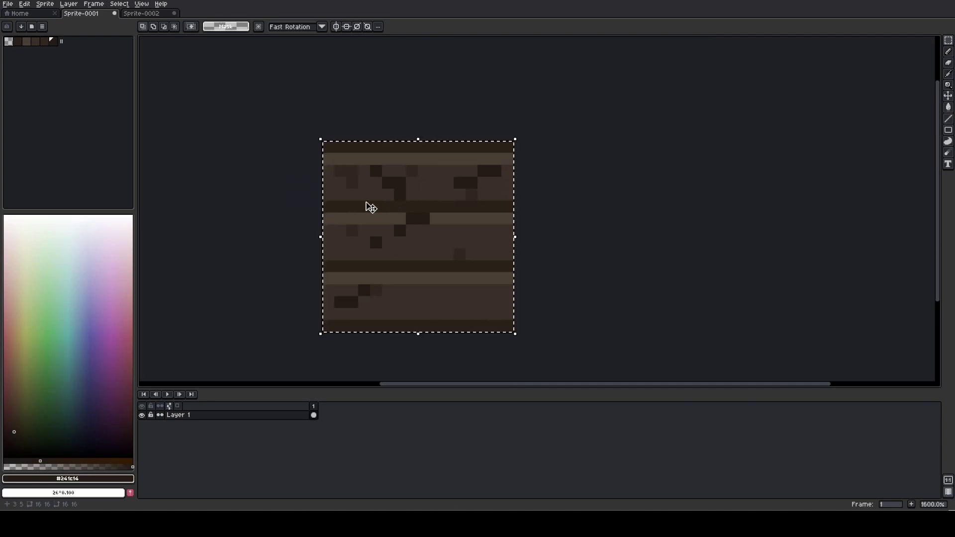
{"action": "key", "text": "ctrl+Tab"}
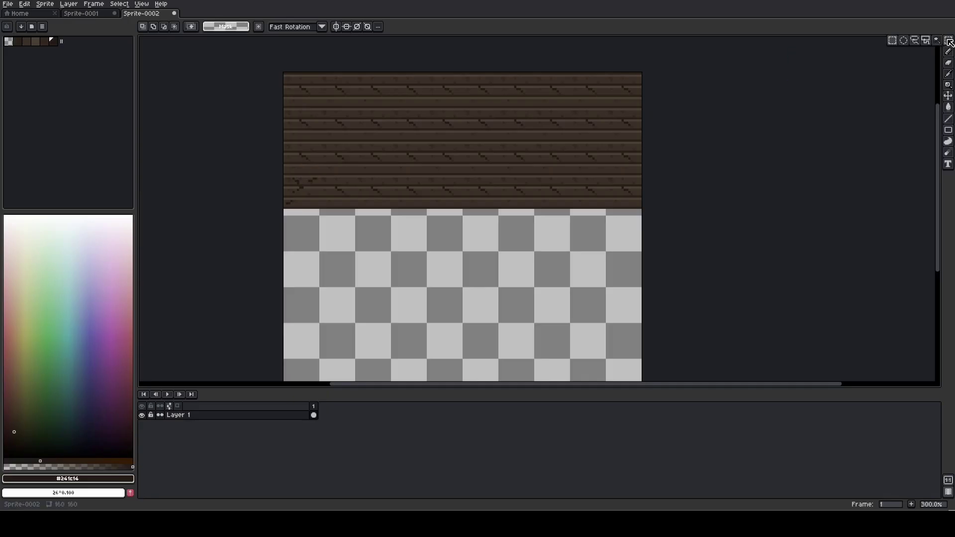
{"action": "left_click", "coordinate": [948, 62]}
{"action": "left_click", "coordinate": [948, 74]}
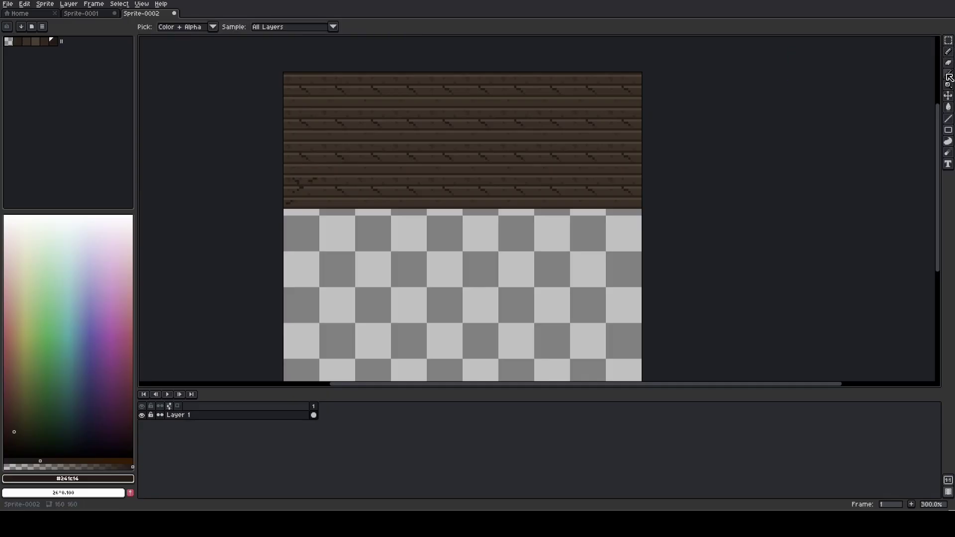
{"action": "left_click", "coordinate": [948, 95]}
{"action": "left_click", "coordinate": [948, 106]}
{"action": "left_click", "coordinate": [947, 118]}
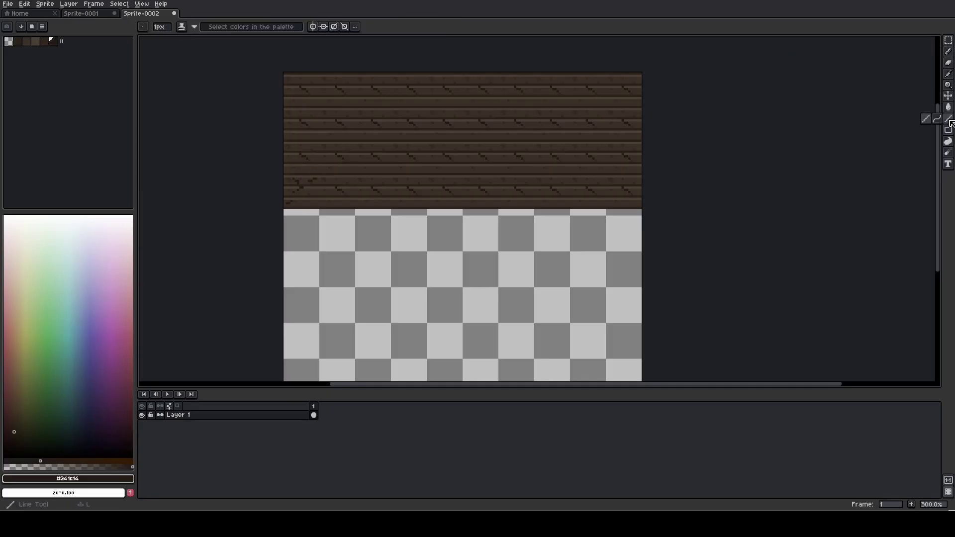
{"action": "left_click", "coordinate": [948, 130]}
{"action": "left_click", "coordinate": [948, 141]}
{"action": "left_click", "coordinate": [947, 153]}
{"action": "left_click", "coordinate": [947, 164]}
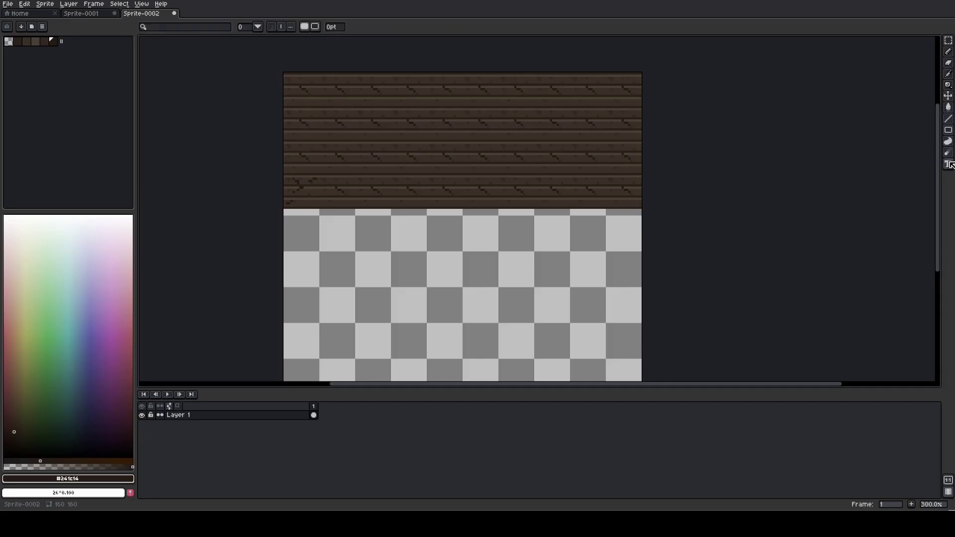
{"action": "left_click", "coordinate": [947, 40]}
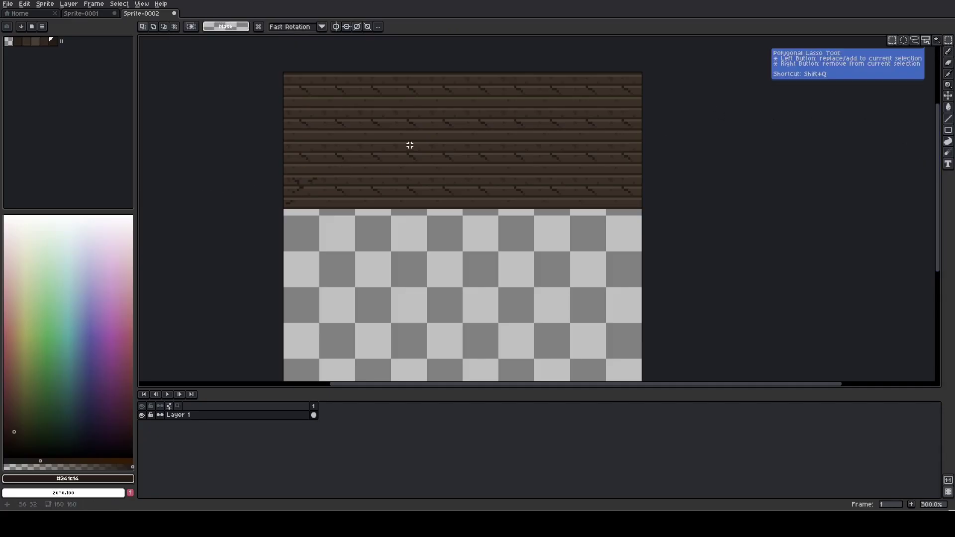
{"action": "left_click", "coordinate": [82, 14]}
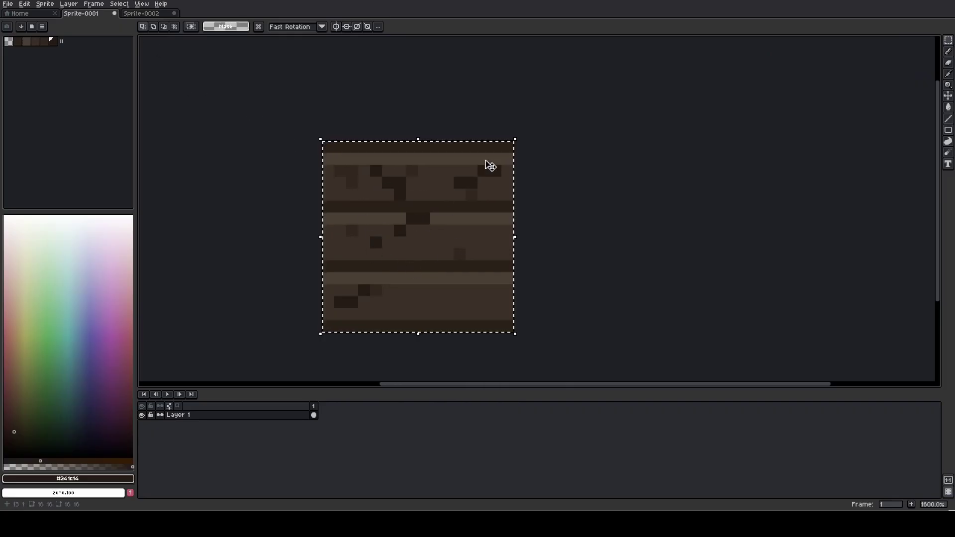
{"action": "left_click", "coordinate": [142, 13]}
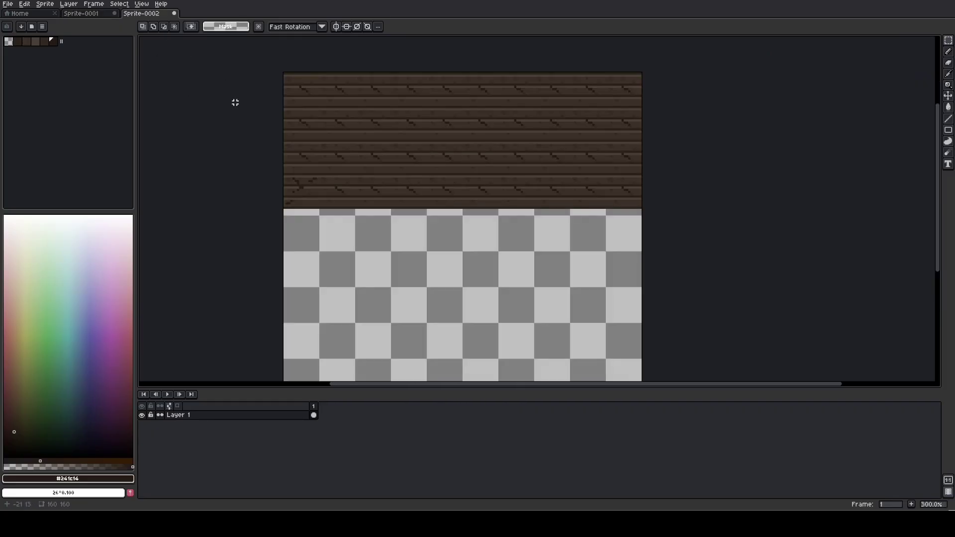
{"action": "left_click_drag", "start_coordinate": [284, 78], "coordinate": [642, 200]}
{"action": "key", "text": "ctrl+d"}
{"action": "left_click_drag", "start_coordinate": [380, 197], "coordinate": [404, 183]}
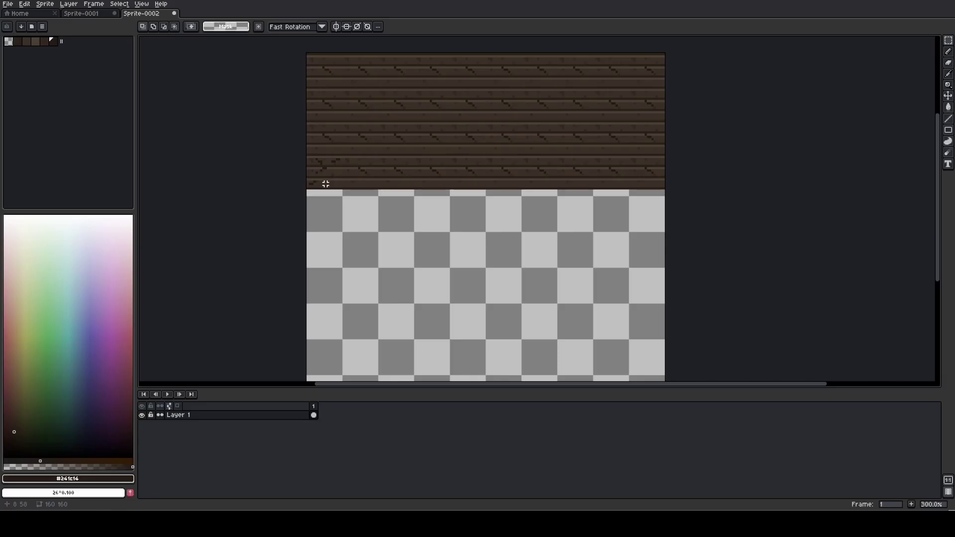
Return to Sprite-0001 and clear the selection around the plank texture.
{"action": "left_click", "coordinate": [83, 15]}
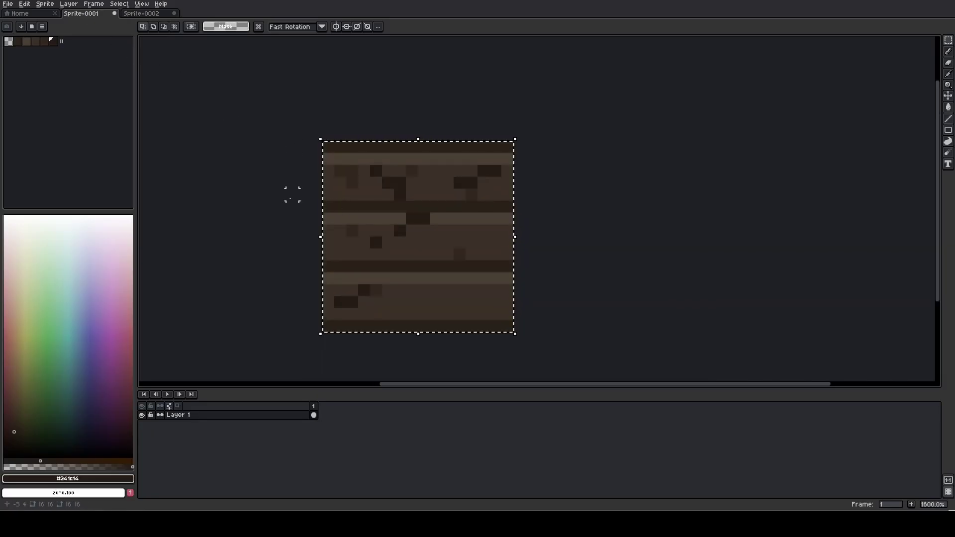
{"action": "left_click", "coordinate": [528, 183]}
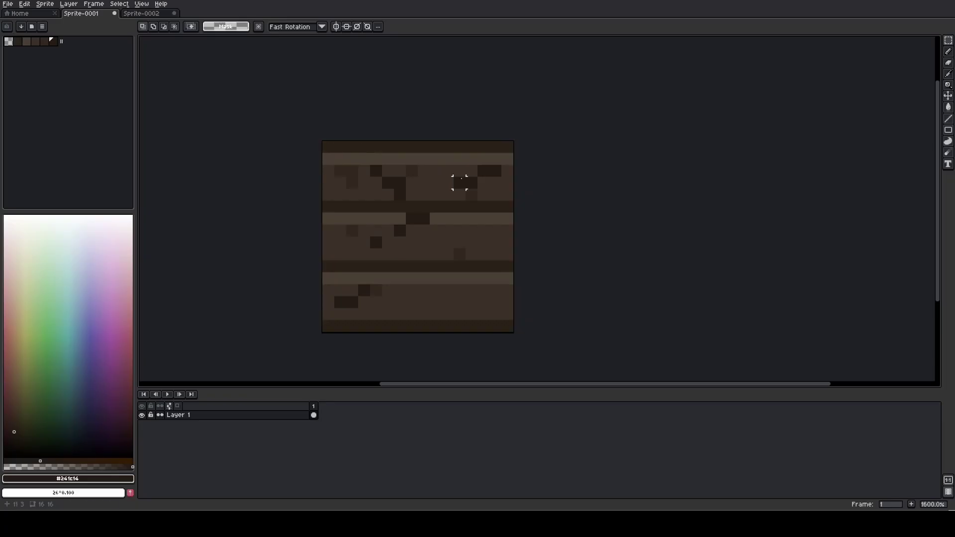